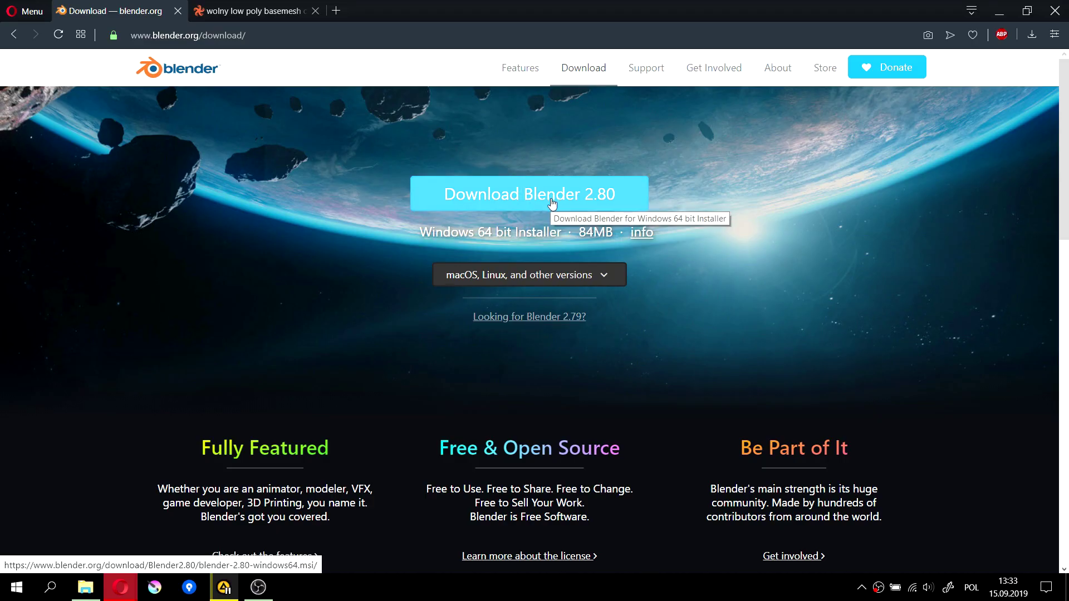
Switch to the browser page about the free low poly basemesh and look through it.
key("ctrl+Tab")
scroll(987, 396, "down", 2)
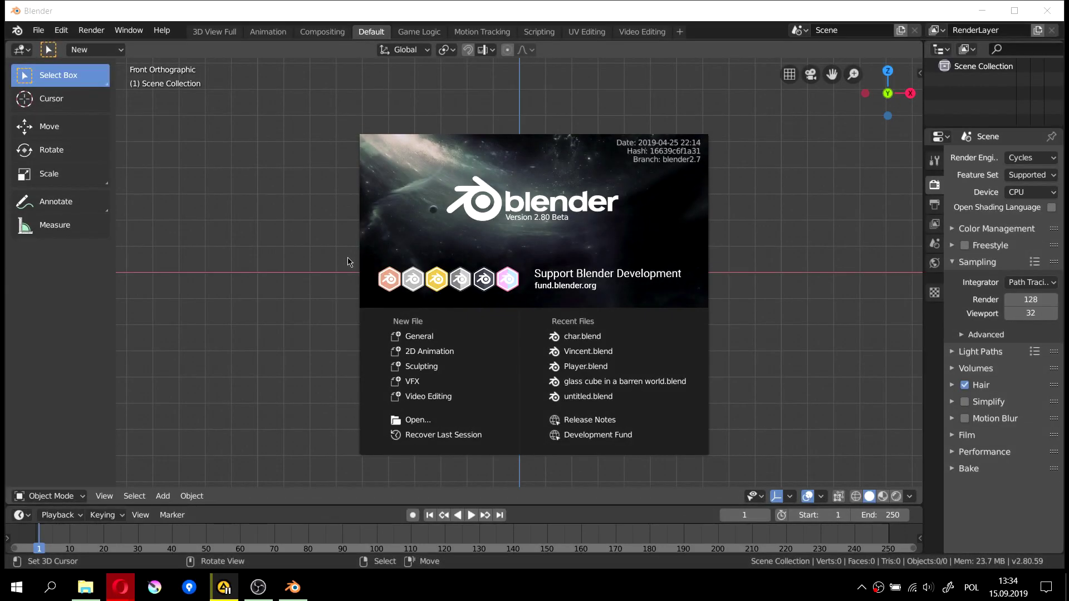
Switch to Blender and open char.blend from the Downloads folder.
left_click(347, 262)
left_click(34, 25)
left_click(125, 52)
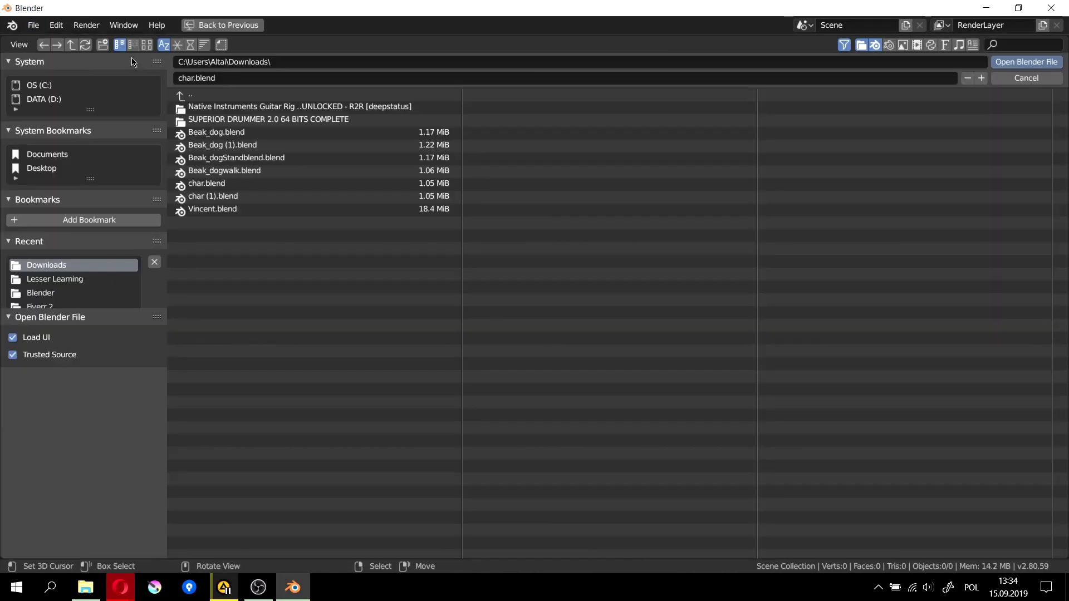
double_click(222, 185)
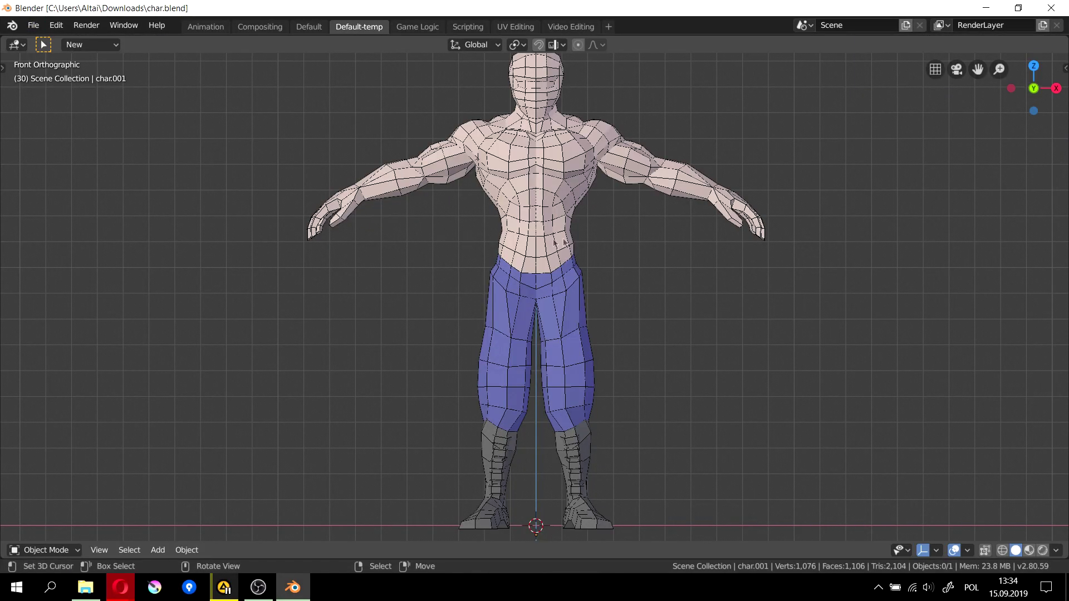
Examine the character model from several angles, including the front, right and top orthographic views.
scroll(574, 240, "down", 1)
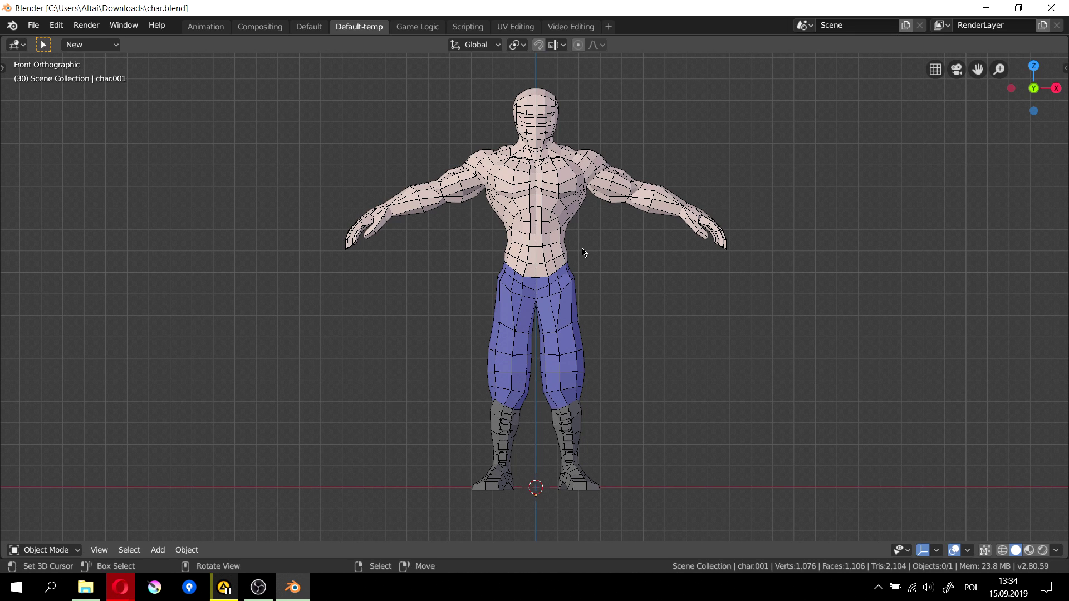
middle_click_drag(583, 252, 523, 278)
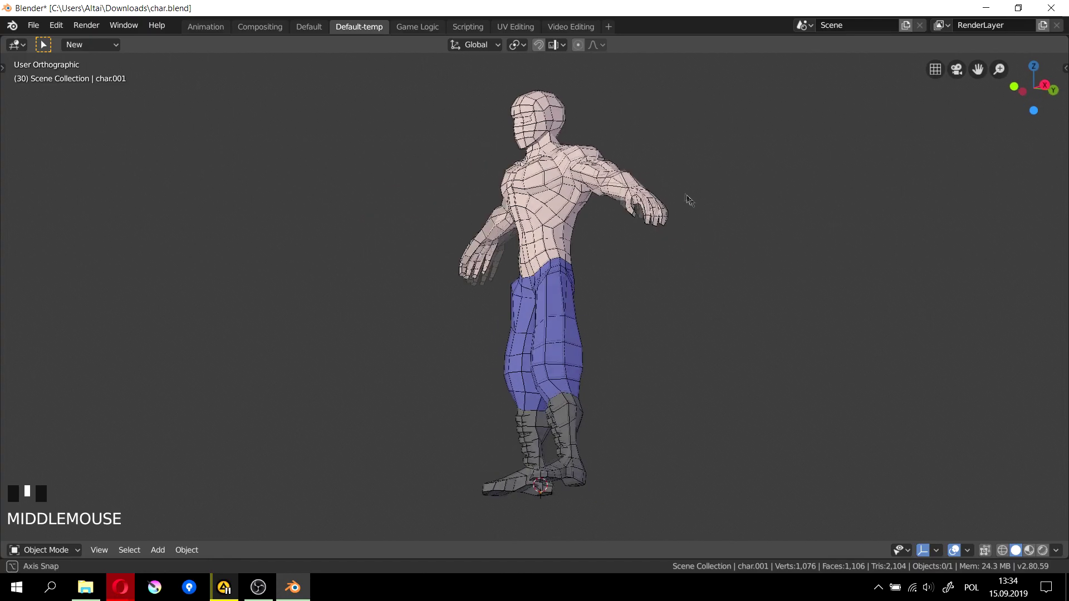
middle_click_drag(689, 199, 579, 298)
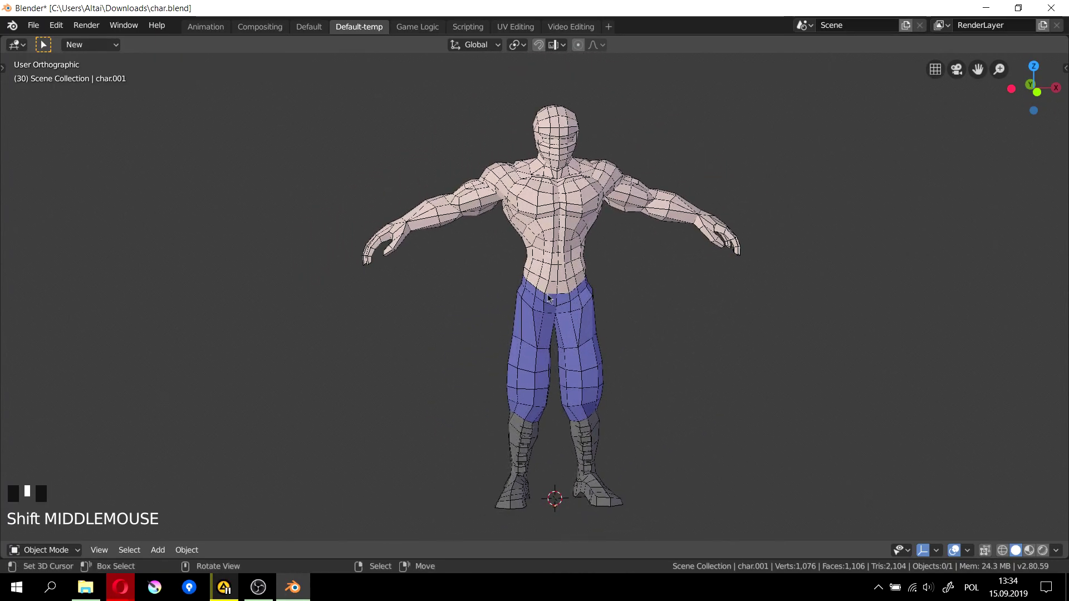
scroll(616, 295, "down", 10)
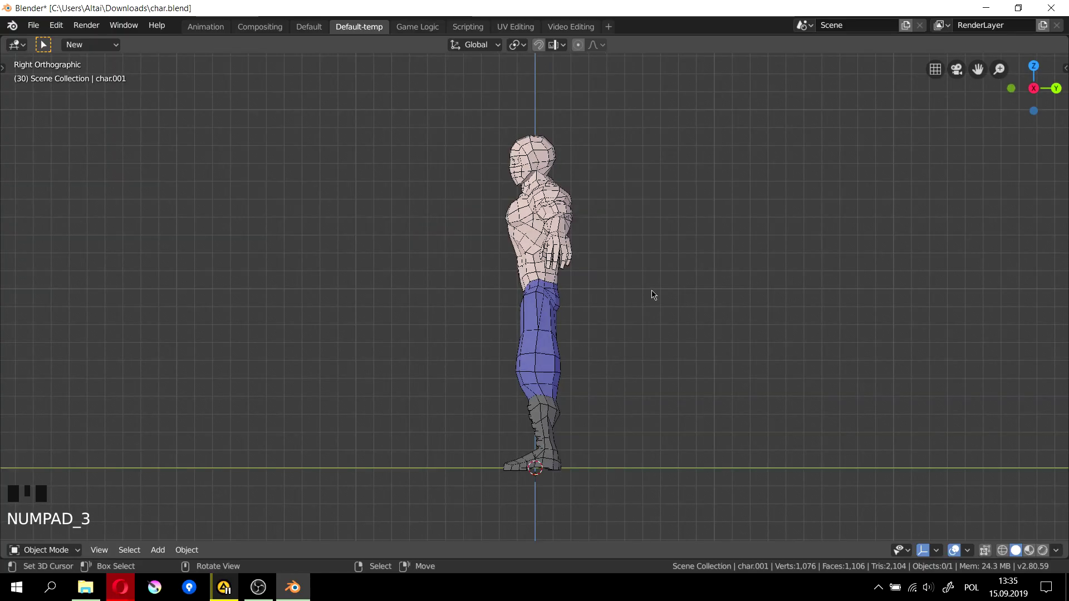
key("KP_7")
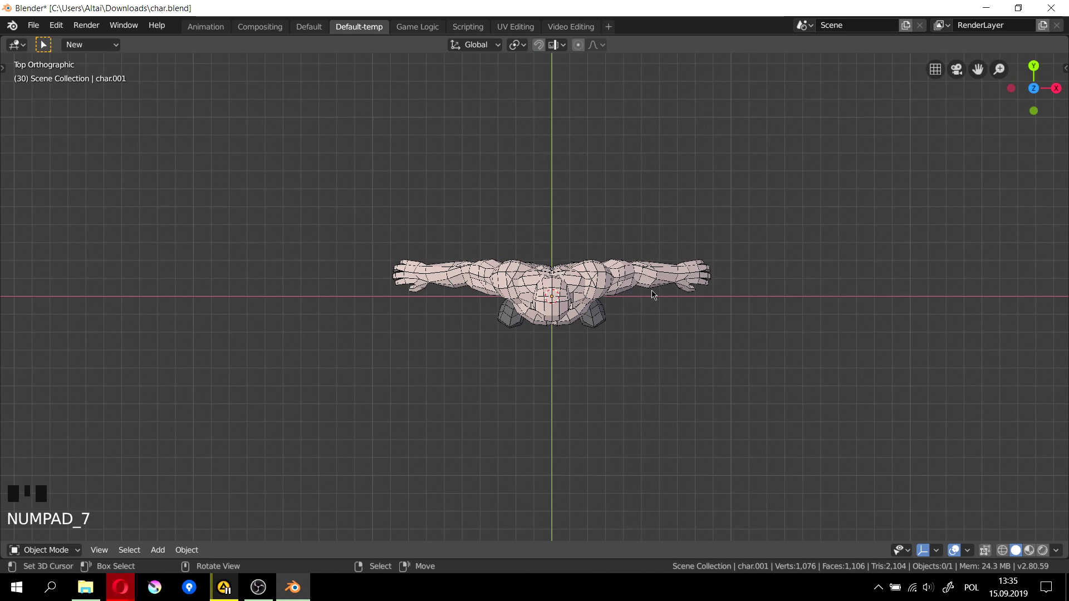
key("KP_1")
key("KP_3")
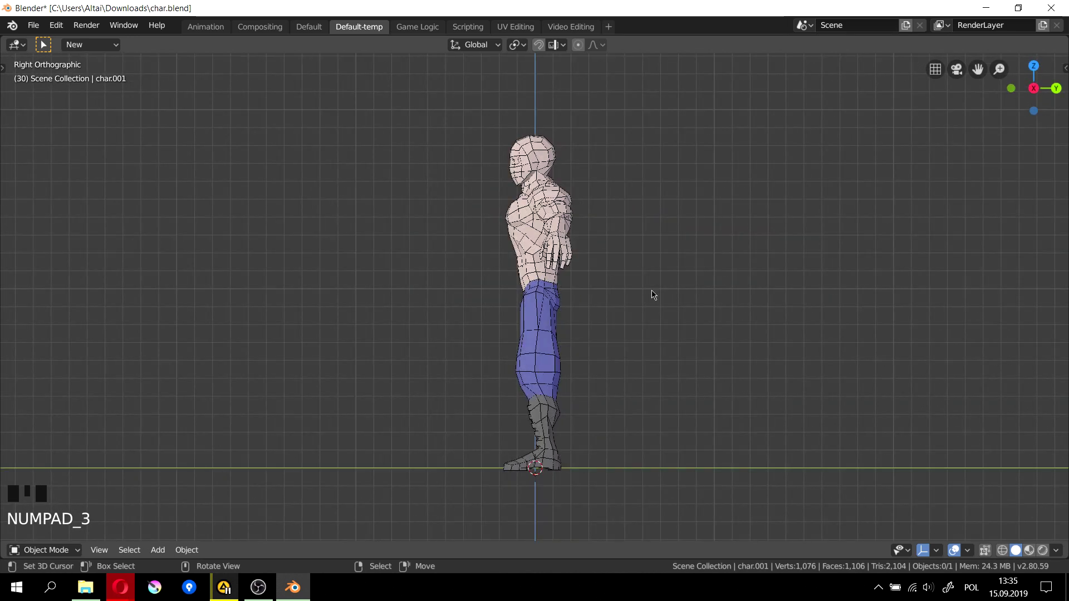
key("KP_7")
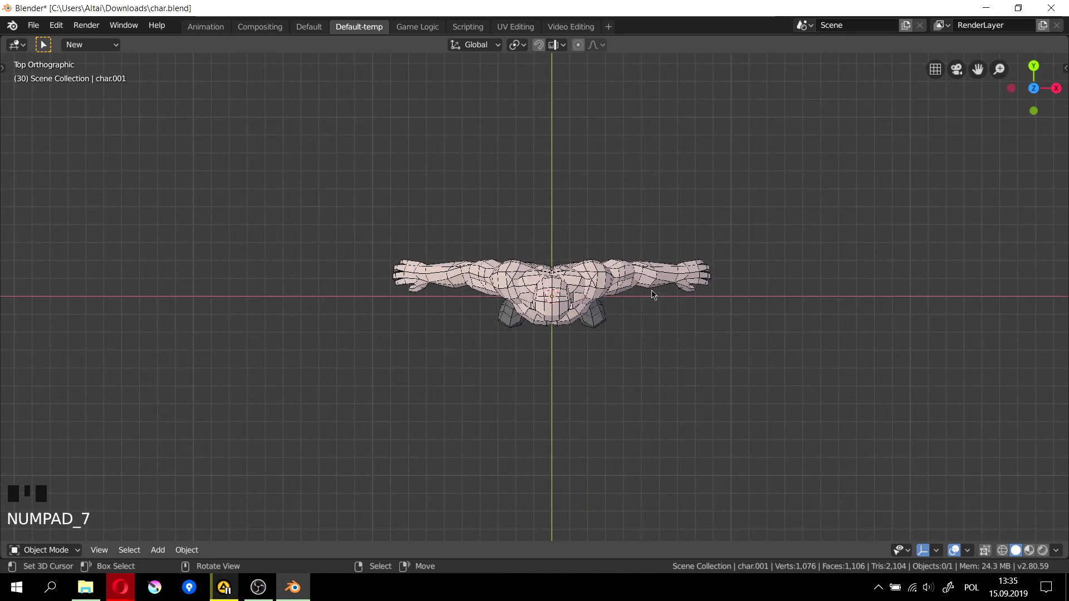
key("KP_1")
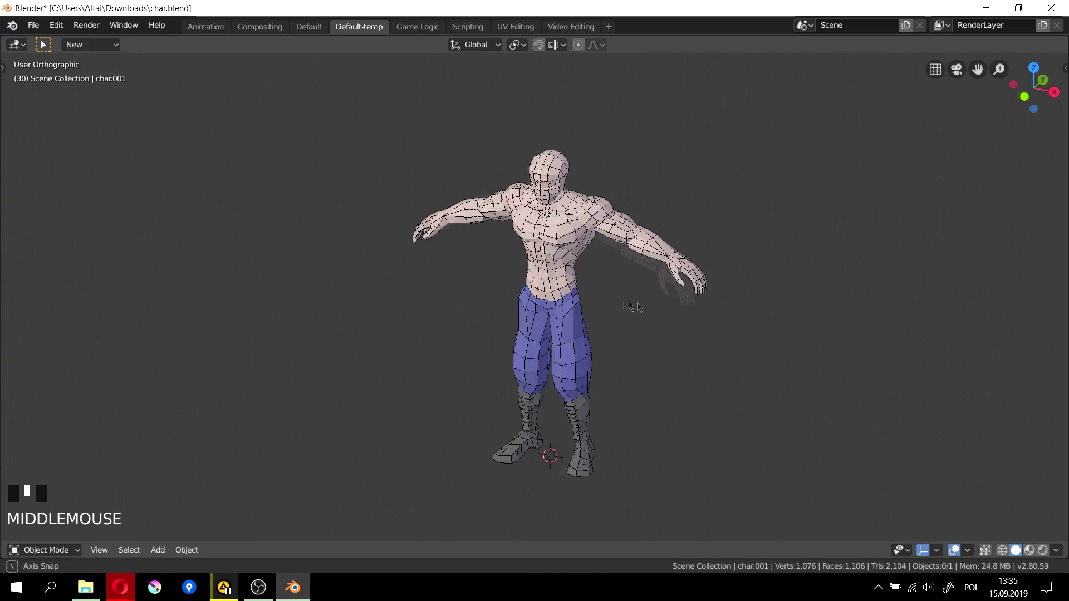
middle_click_drag(633, 303, 624, 300)
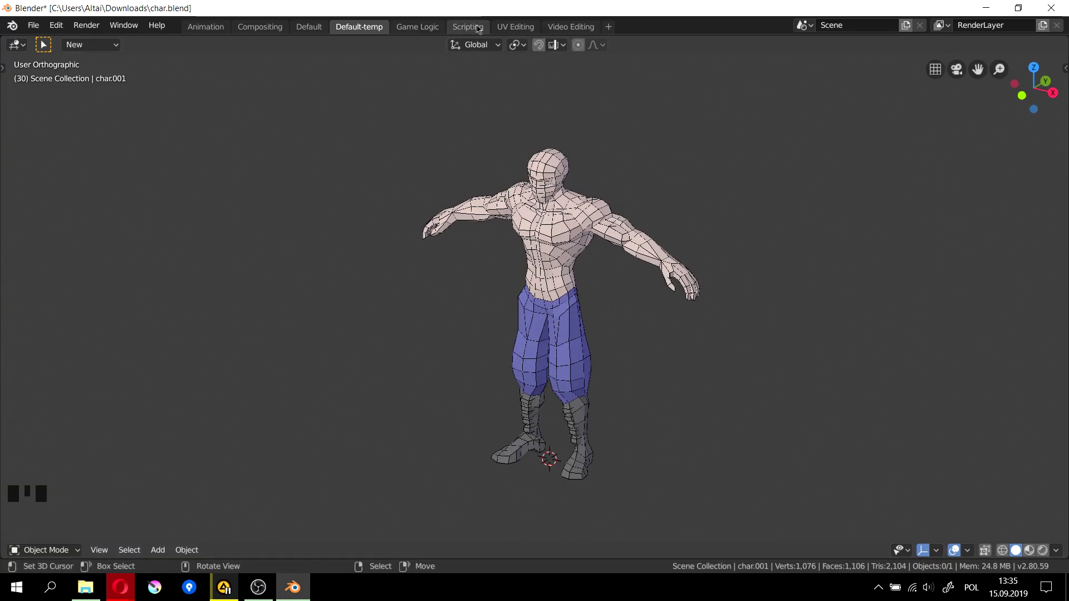
Switch to the Animation workspace and slightly widen the 3D viewport next to the Action Editor.
left_click(205, 29)
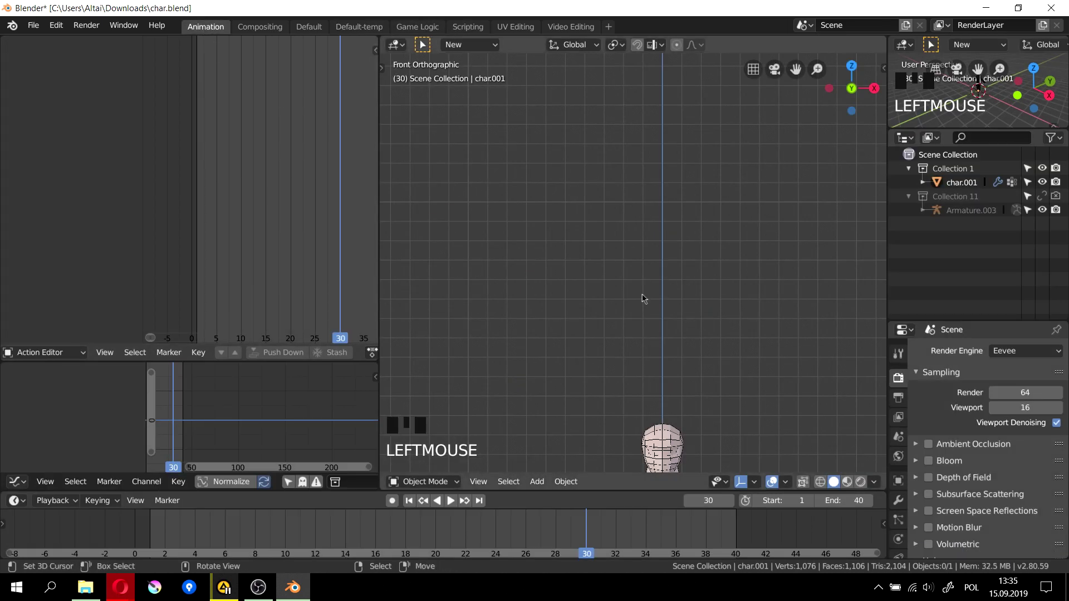
scroll(565, 310, "down", 2)
middle_click_drag(575, 329, 578, 154, "shift")
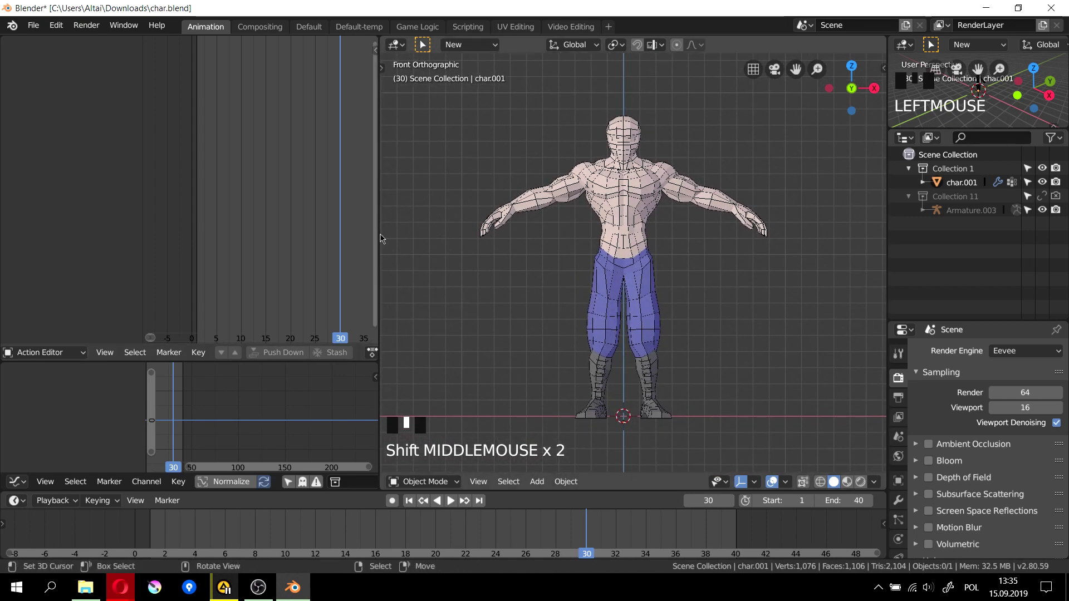
left_click_drag(381, 237, 356, 235)
middle_click_drag(230, 243, 191, 257)
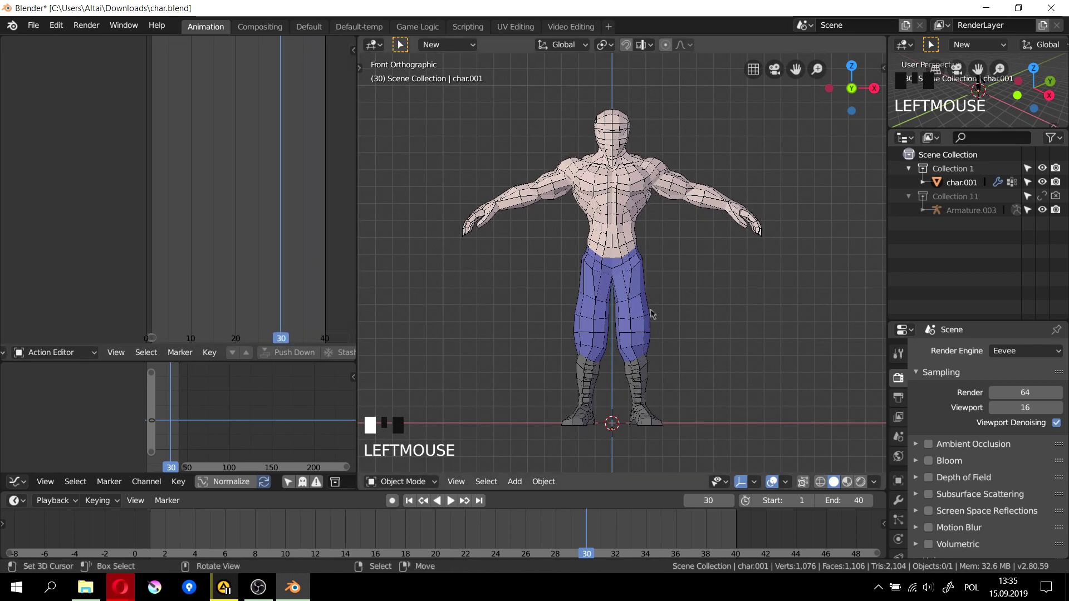
middle_click_drag(638, 303, 610, 289, "shift")
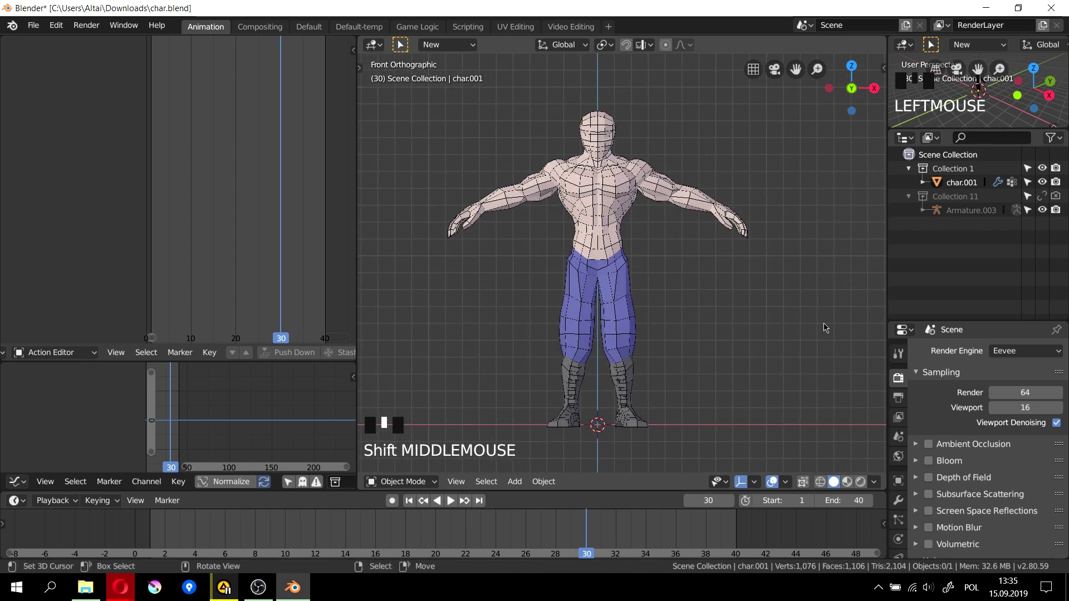
Enable Collection 11 to show the character's armature.
left_click(965, 198)
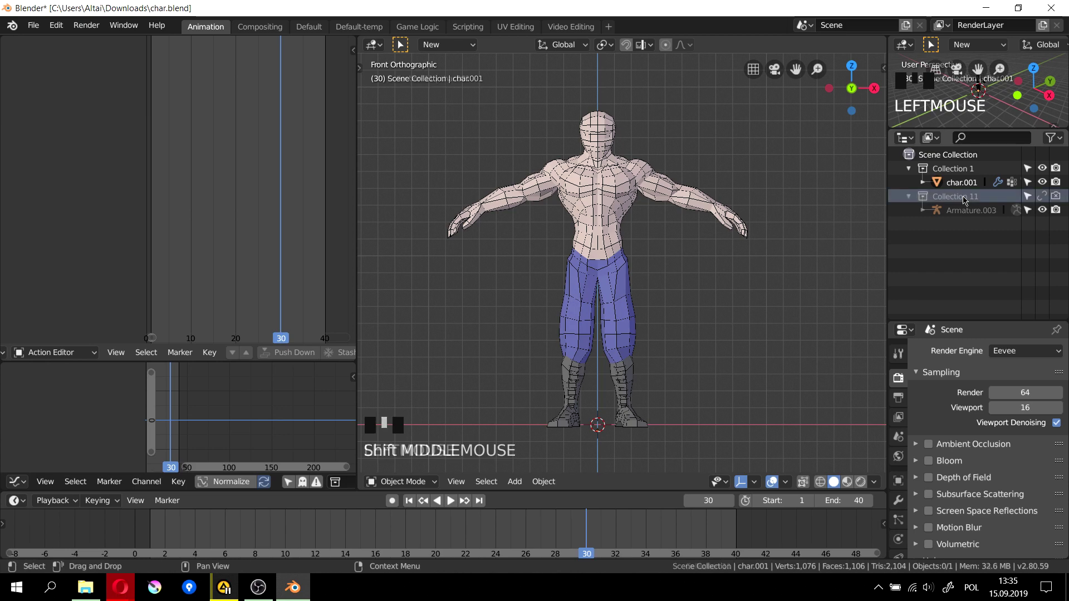
left_click(1042, 196)
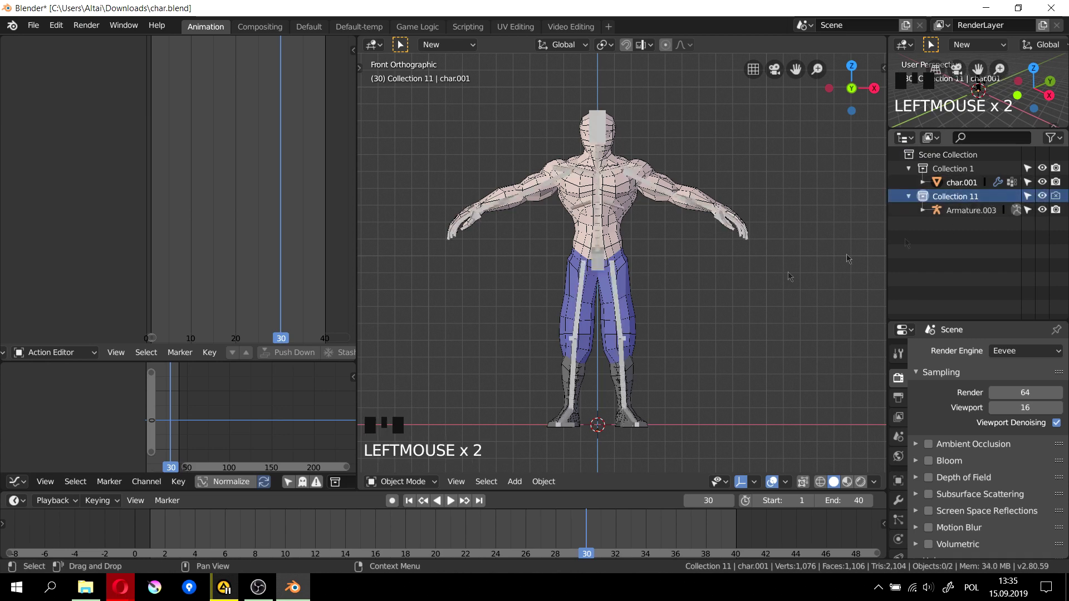
middle_click_drag(846, 257, 662, 353)
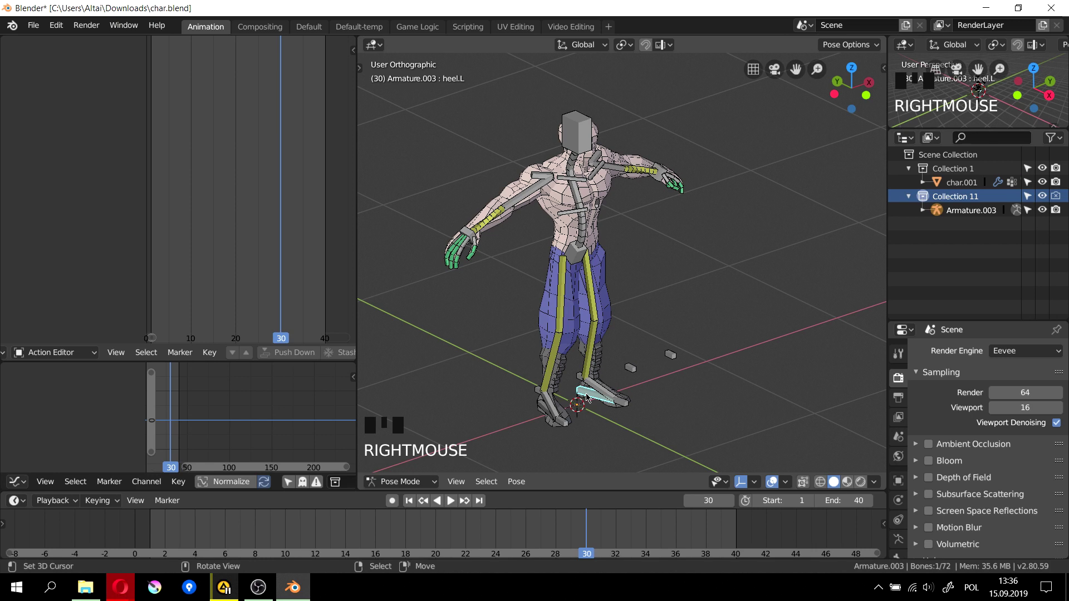
Try lifting and rotating the left foot with the heel.L bone in the right side view, and undo both transforms.
key("KP_3")
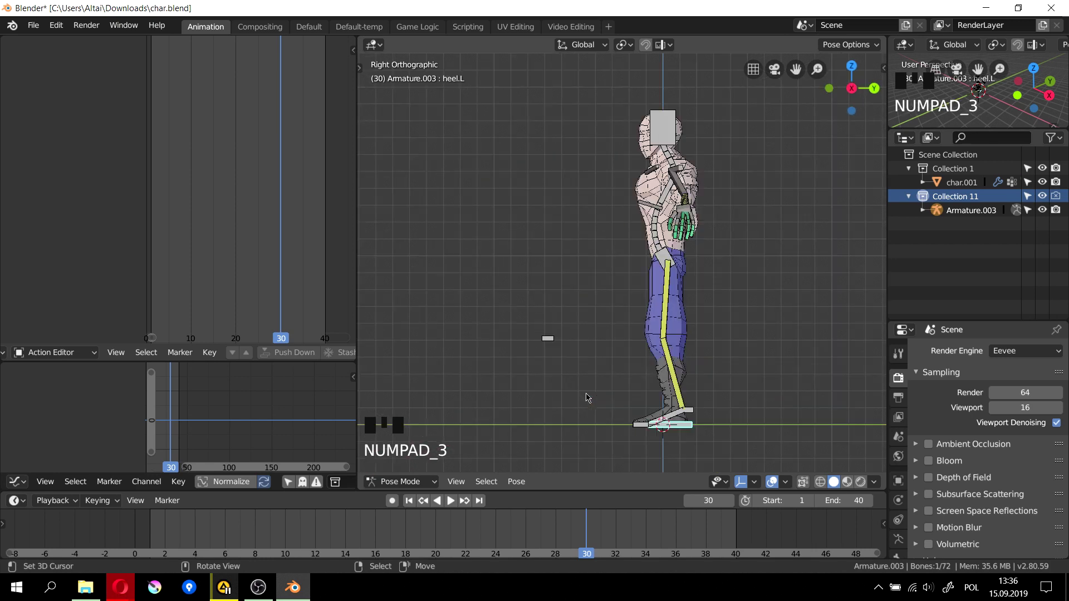
key("g")
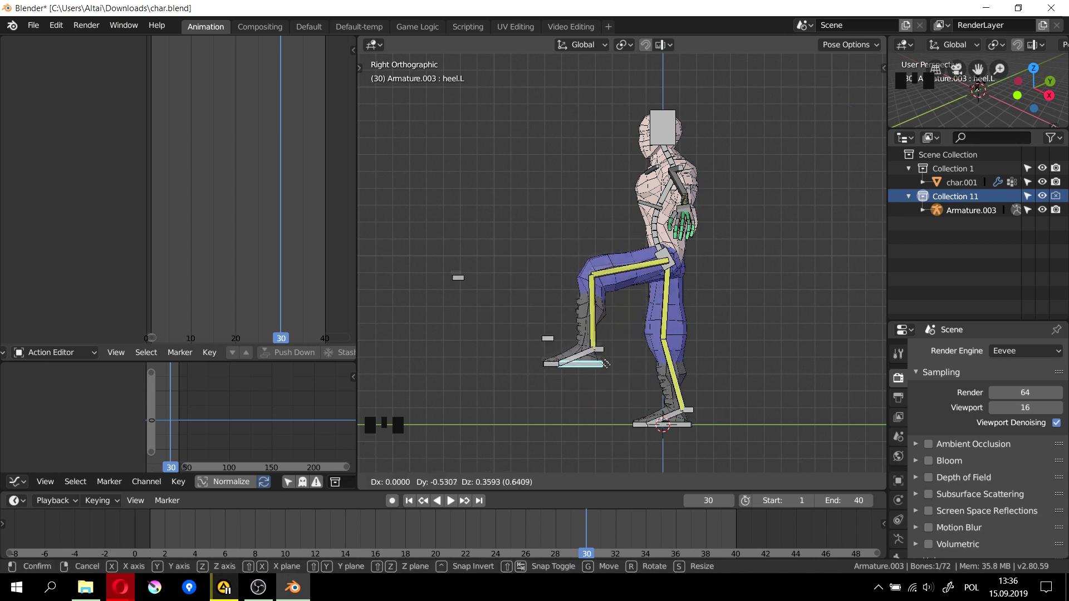
left_click(636, 378)
key("r")
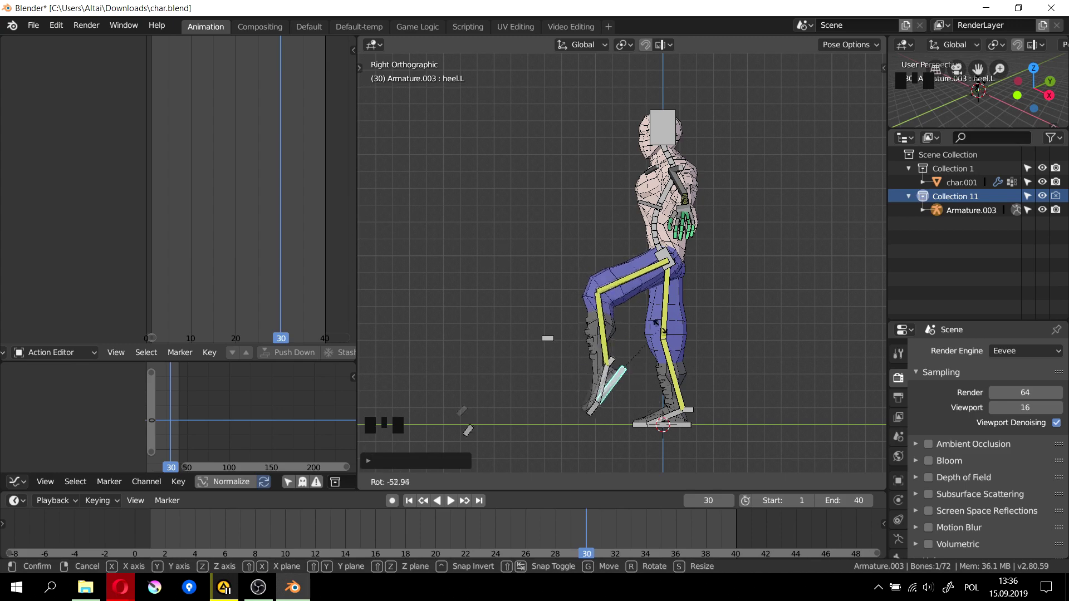
left_click(641, 389)
key("ctrl+z")
key("ctrl+z")
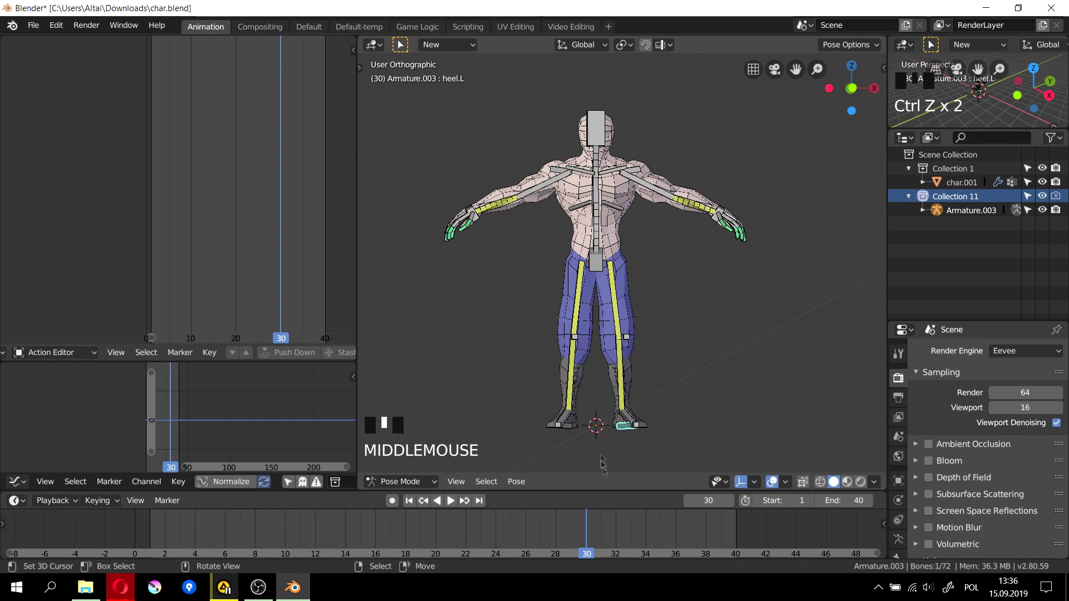
Insert a LocRotScale keyframe for all armature bones at frame 1.
left_click_drag(282, 207, 152, 246)
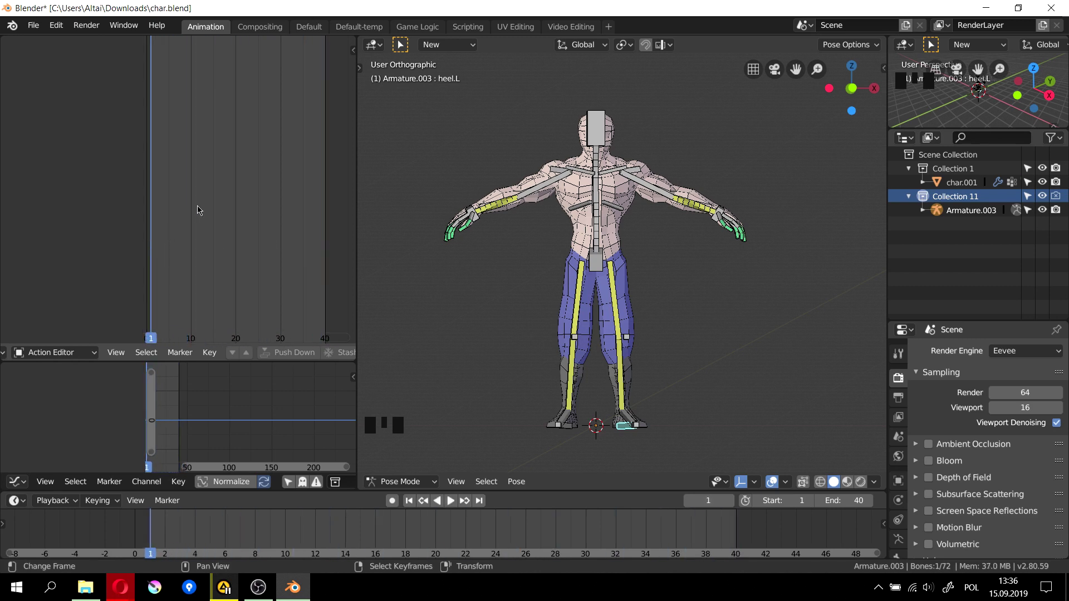
key("a")
key("a")
key("a")
key("a")
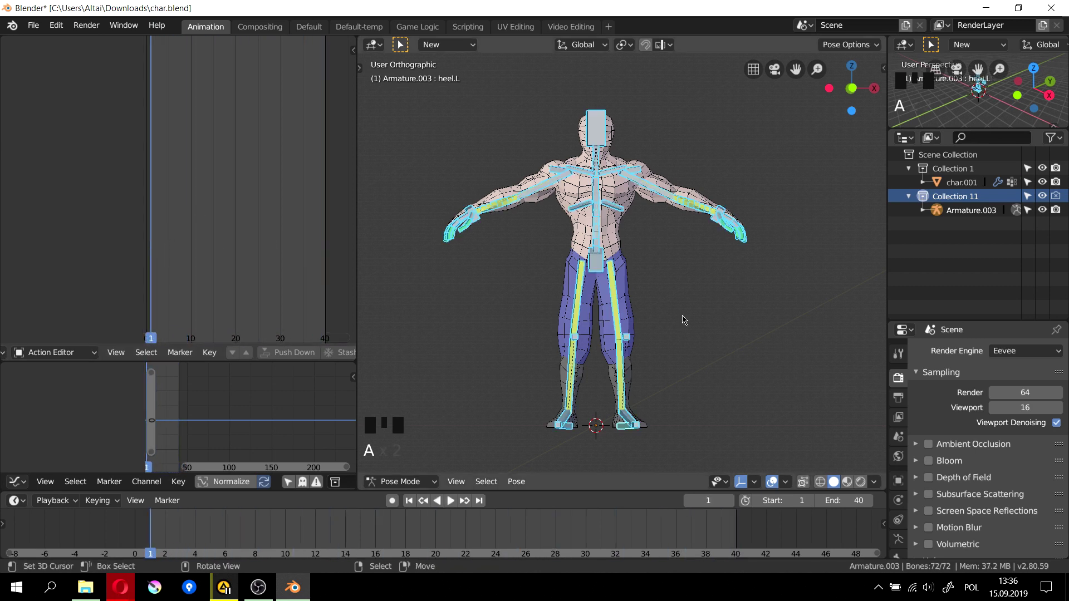
key("a")
key("i")
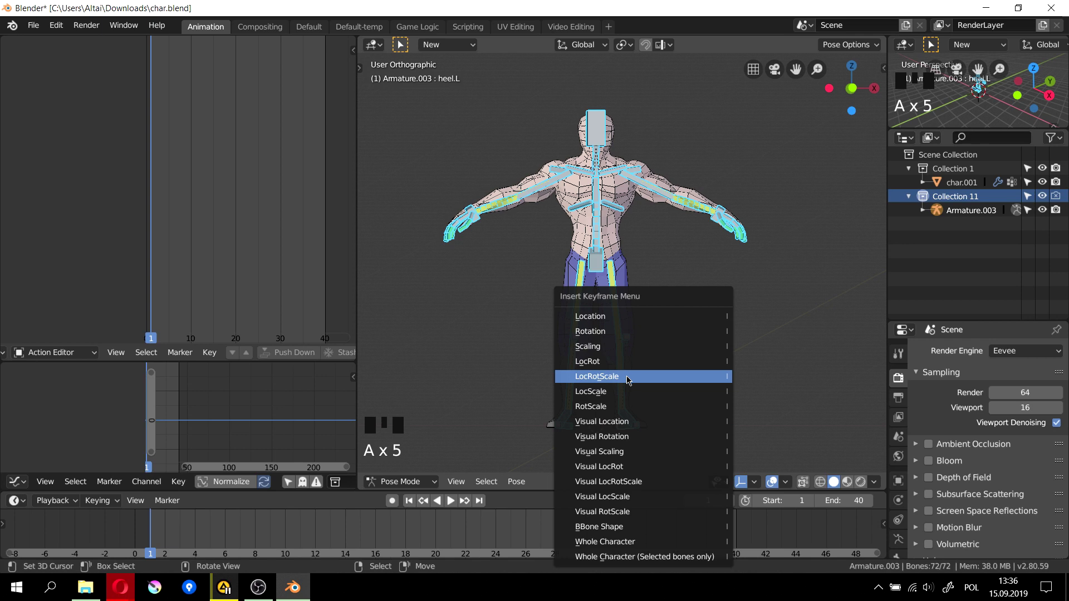
left_click(597, 377)
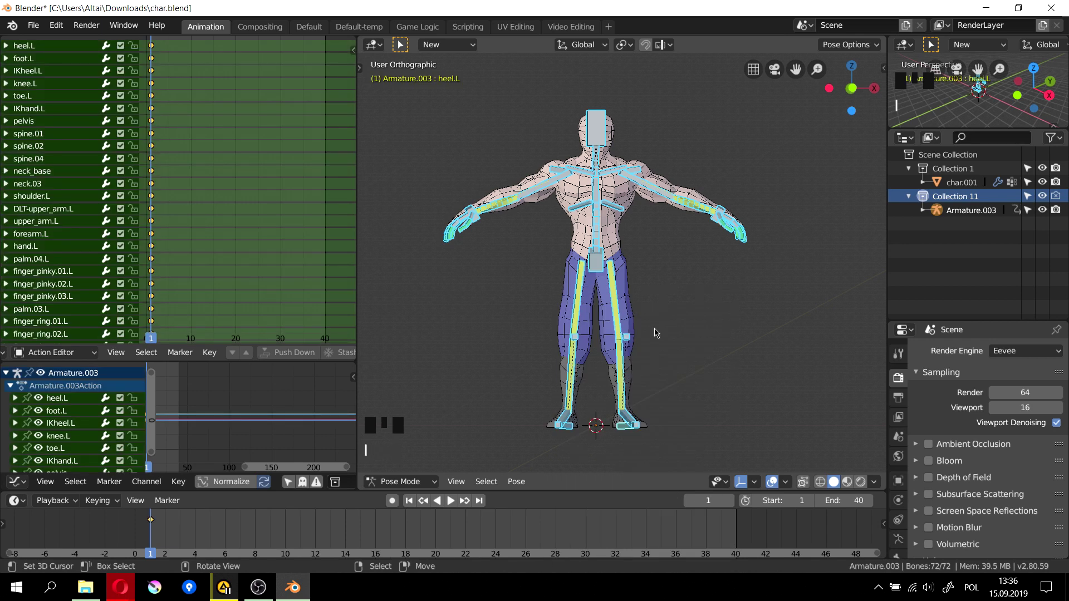
Play the animation briefly and stop it to check what happens to the unkeyed neck.03 rotation.
middle_click_drag(631, 315, 529, 331)
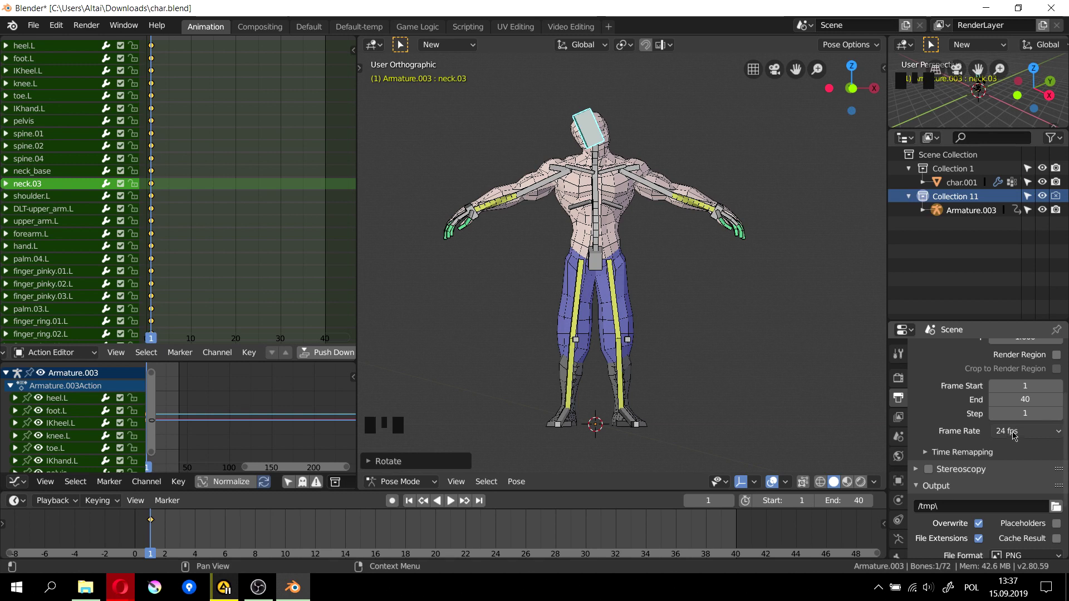
key("space")
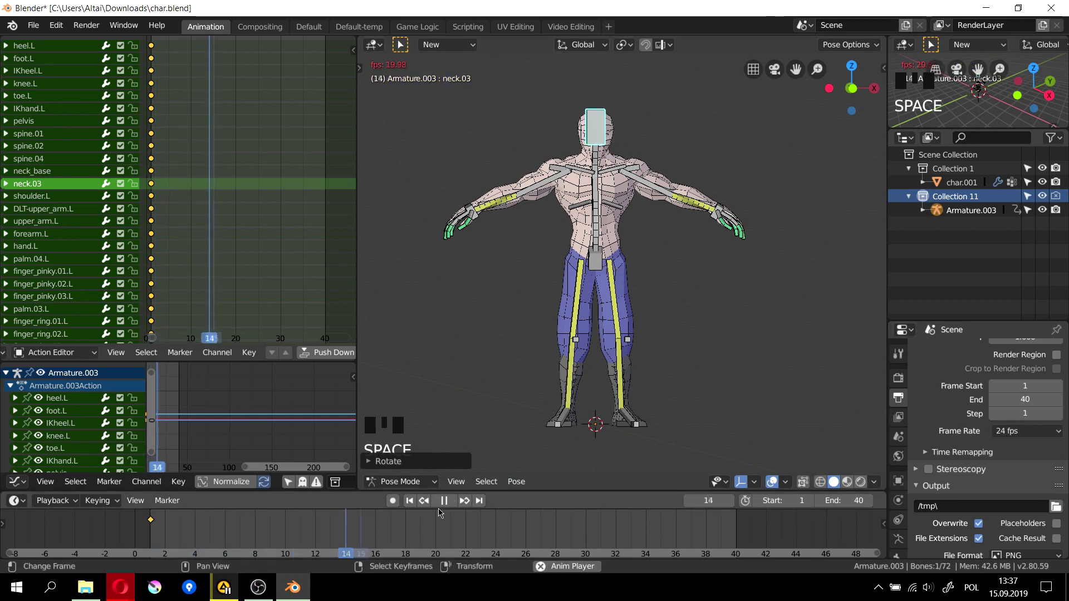
key("space")
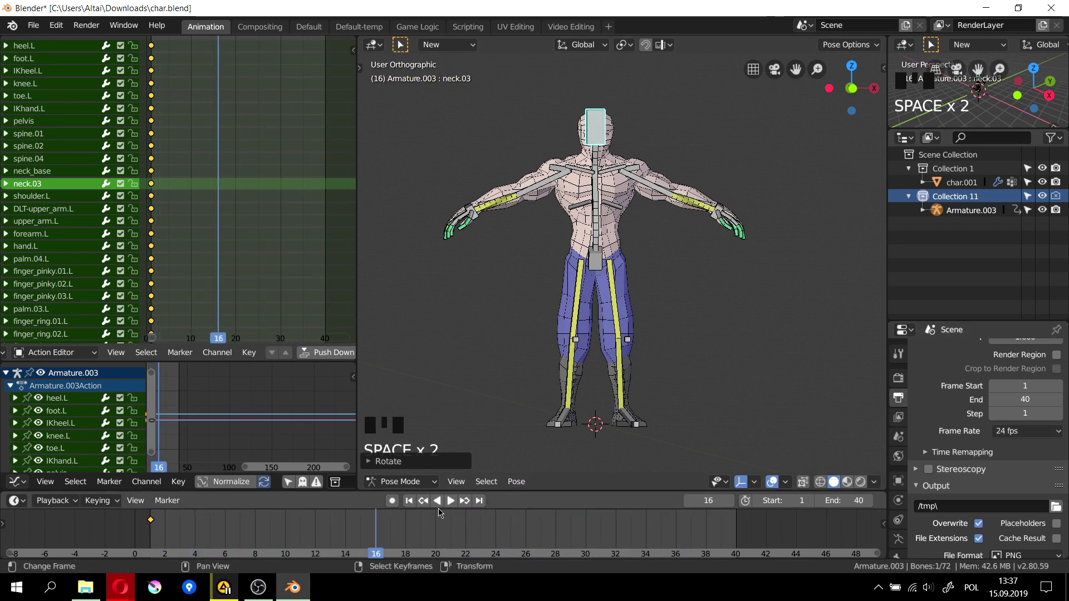
Tilt the neck.03 bone sideways at frame 20 and insert a LocRotScale keyframe for it.
left_click_drag(173, 210, 236, 221)
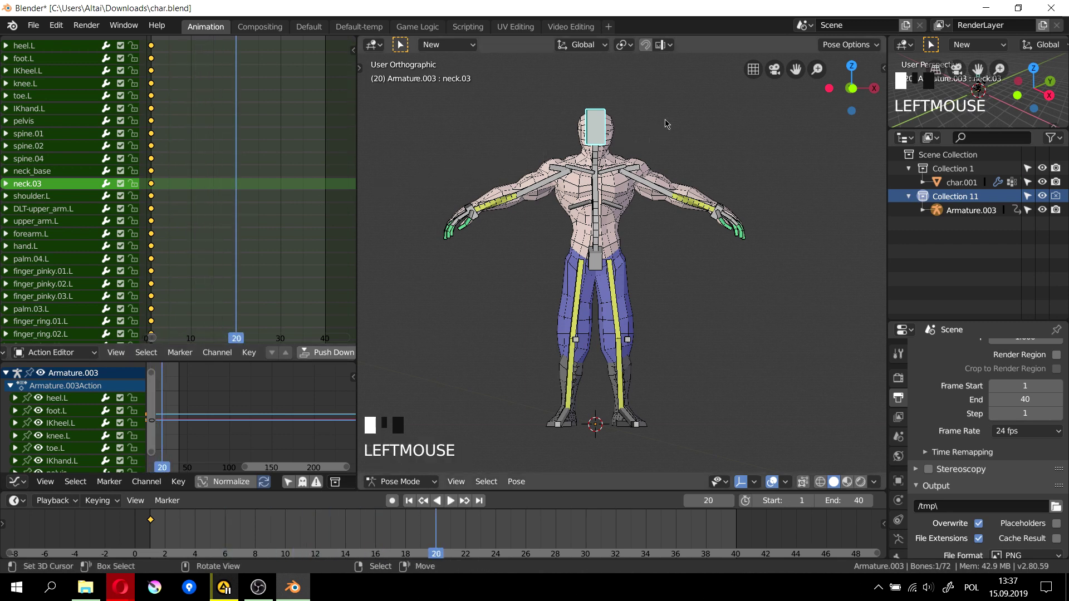
key("r")
left_click(643, 110)
key("i")
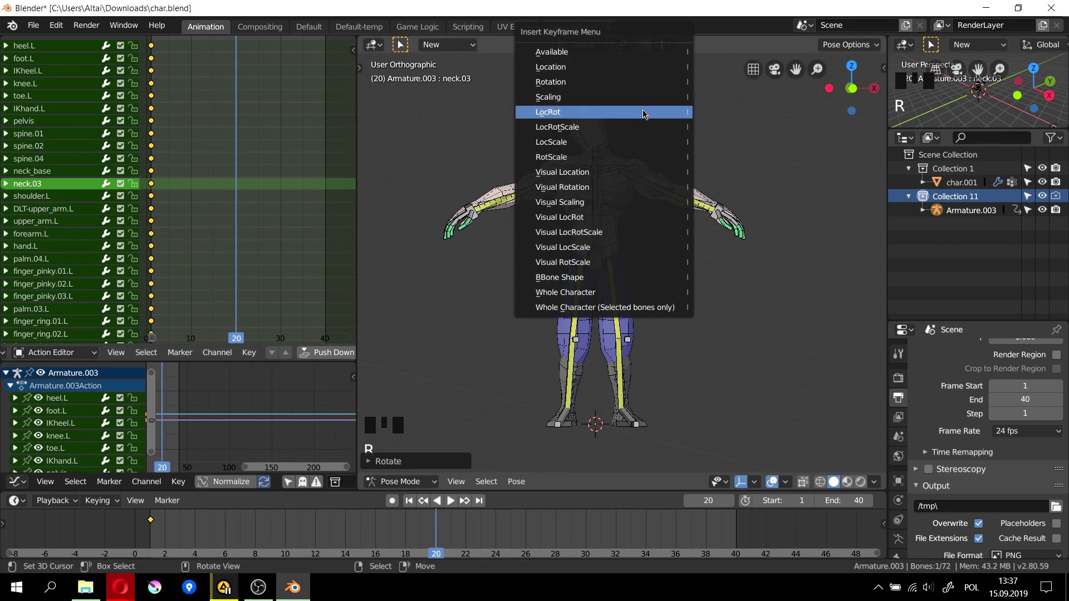
left_click(640, 127)
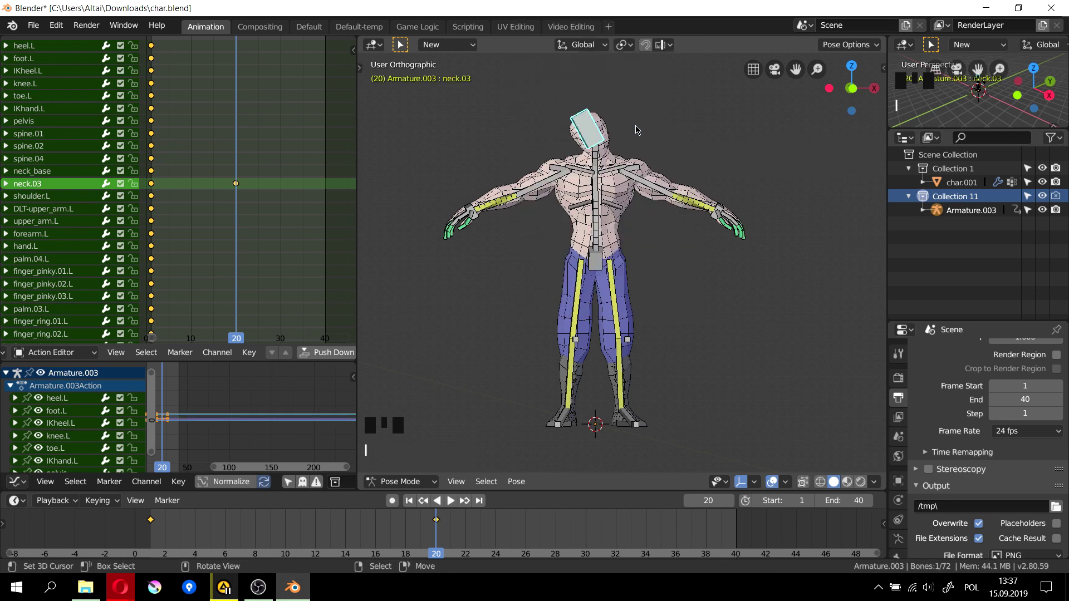
Copy the neck.03 keyframe from frame 1 to frame 40.
key("shift+Right")
right_click(151, 187)
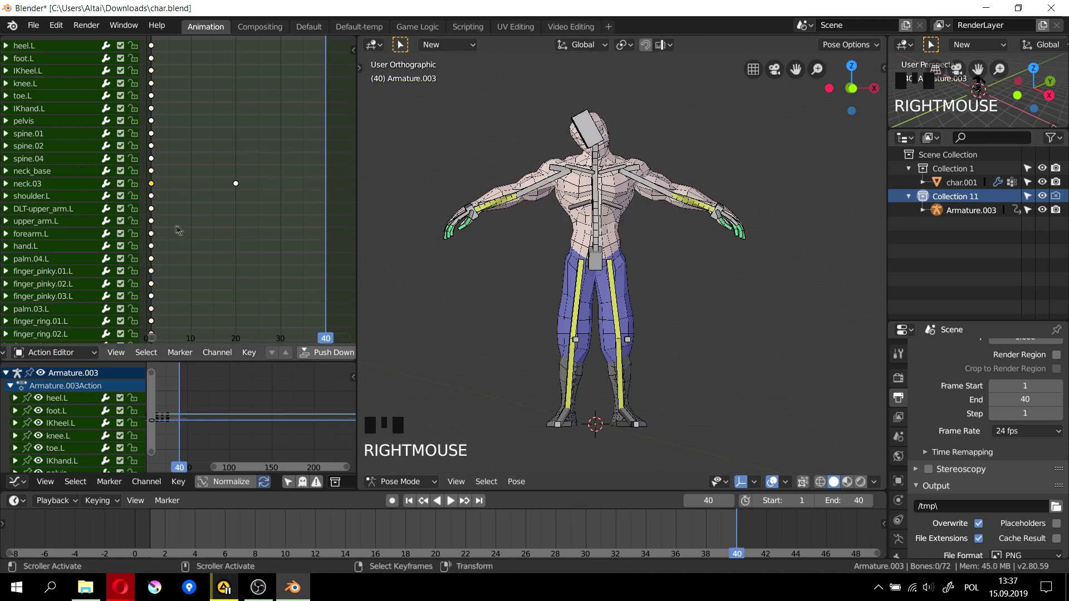
double_click(236, 184)
key("ctrl+v")
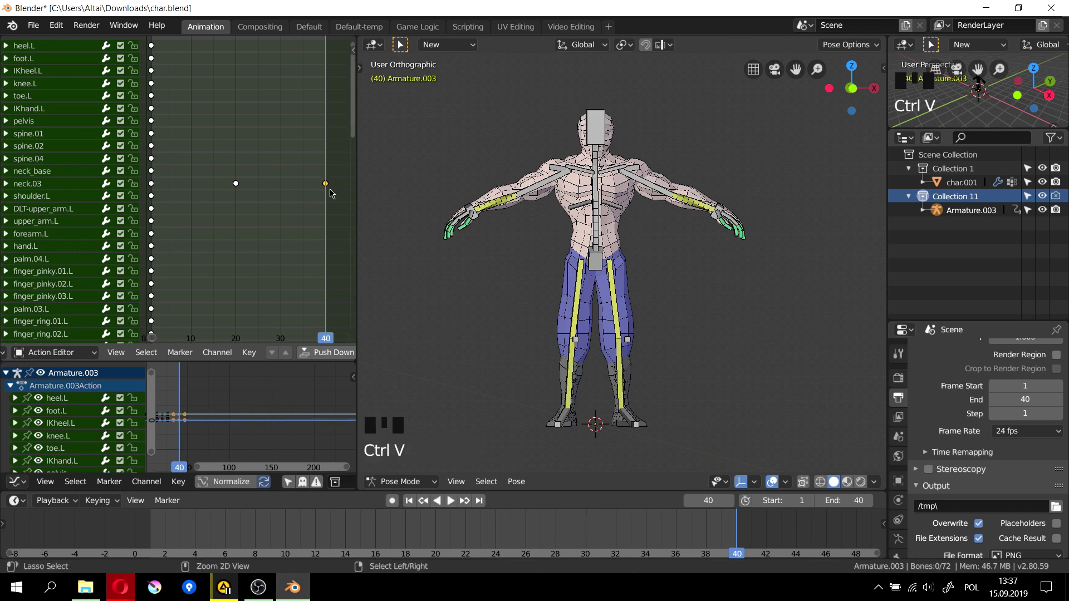
Play back the neck.03 head tilt animation from frame 1 to check it, and stop the playback.
left_click(167, 188)
key("space")
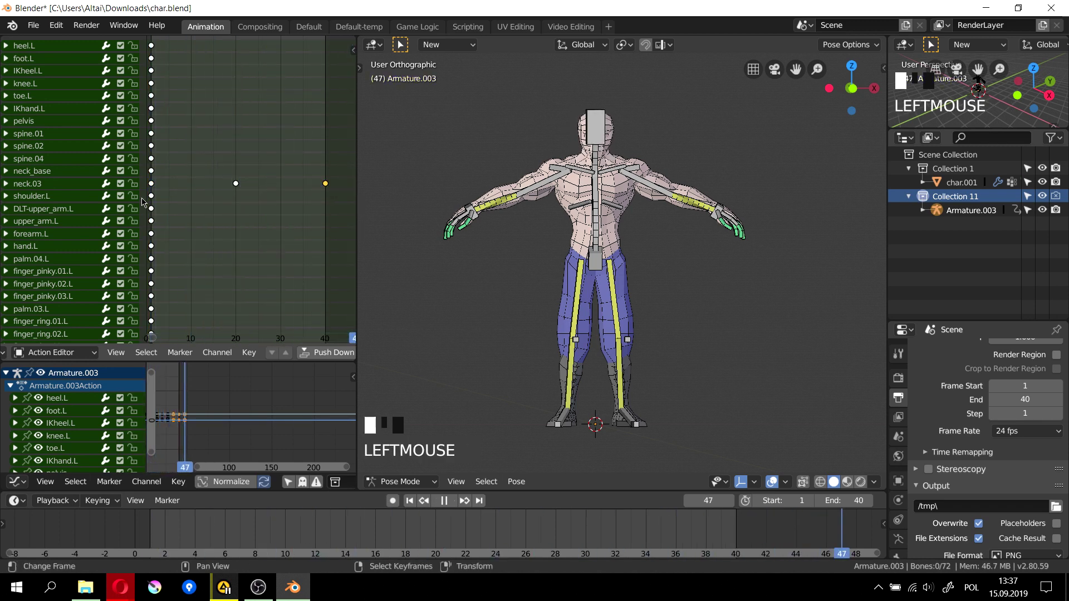
key("space")
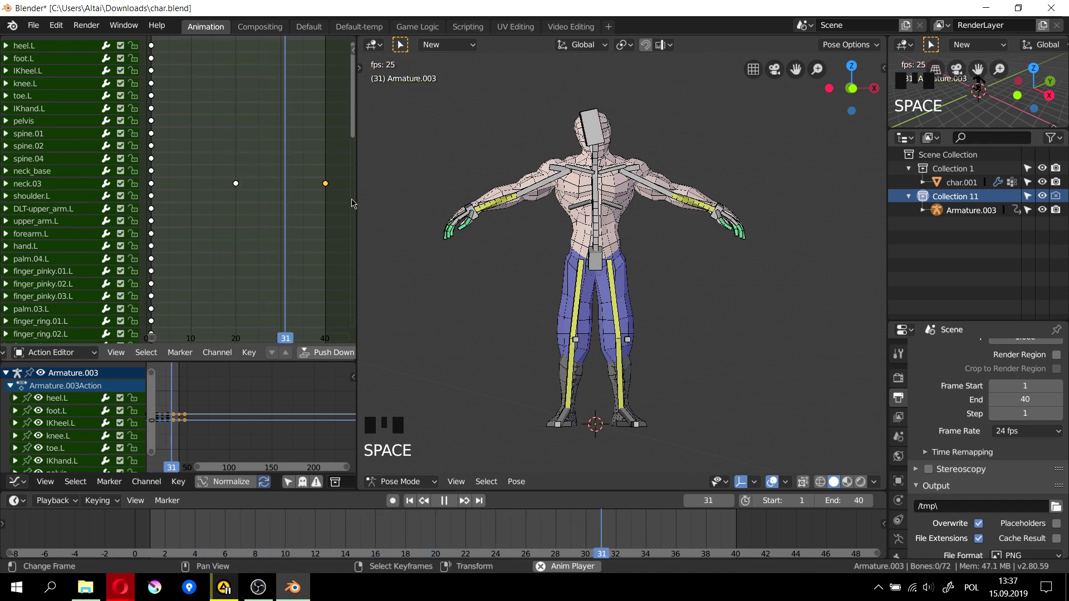
key("Escape")
Try moving the pelvis bone in the right side view with different axis constraints, including along Z and with X locked.
key("KP_3")
left_click(659, 274)
key("g")
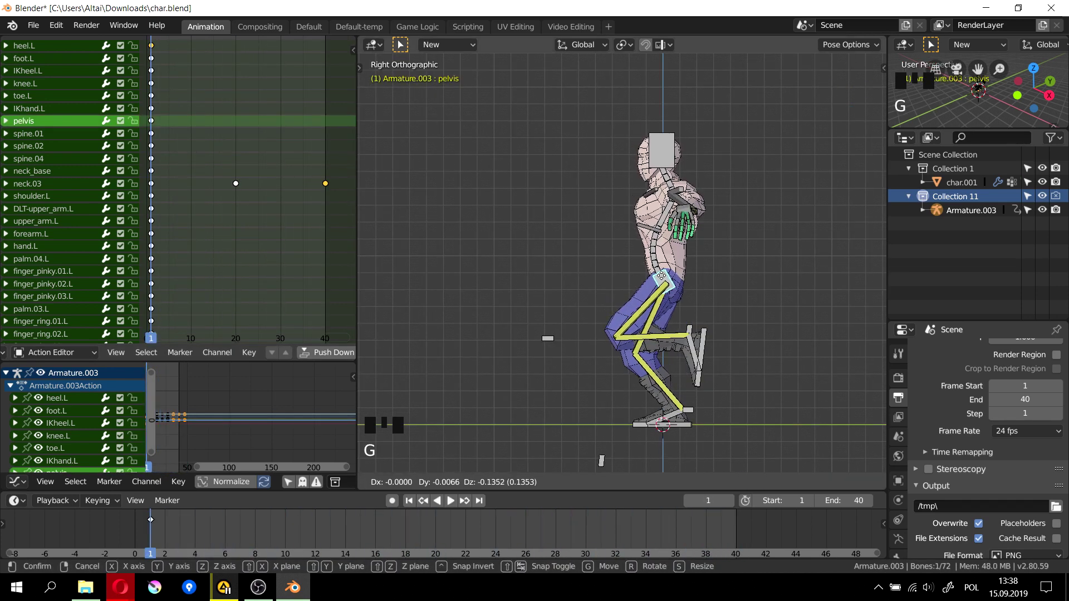
key("z")
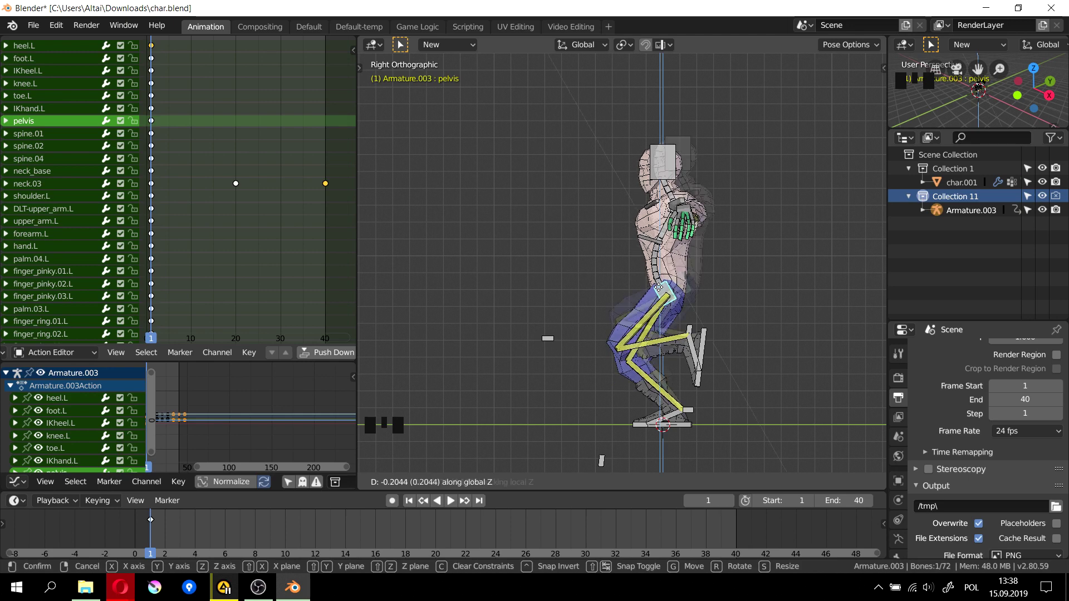
key("shift+z")
key("shift+z")
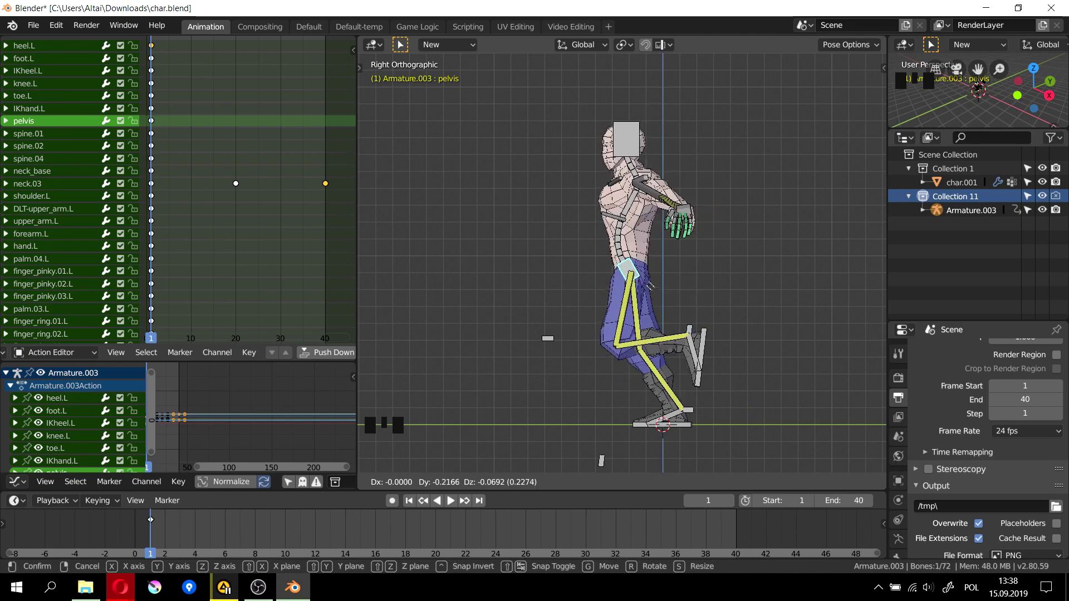
key("shift+x")
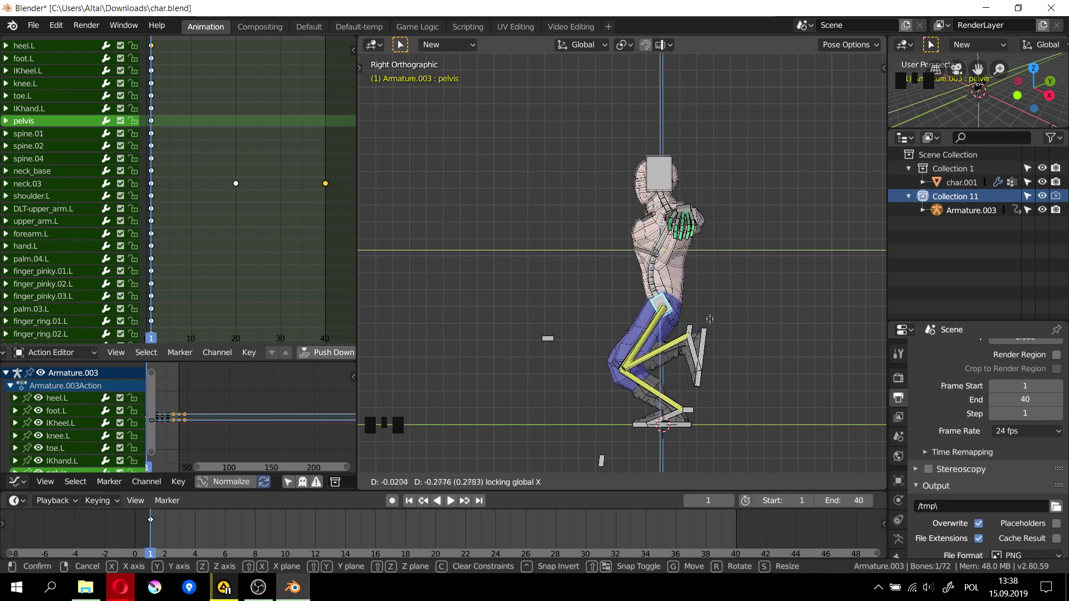
key("x")
key("x")
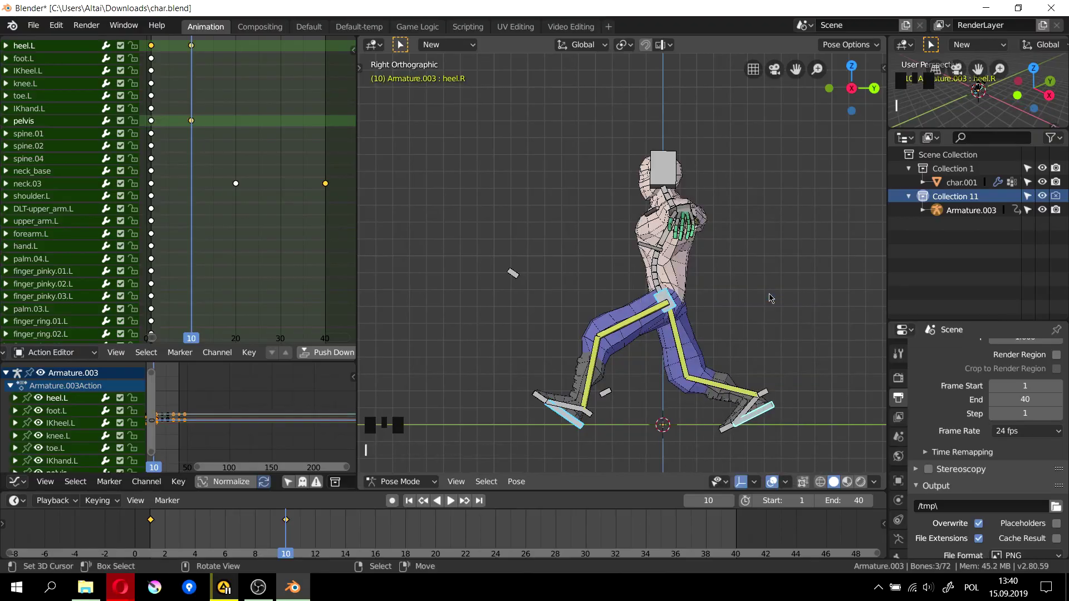
Insert a LocRotScale keyframe for the posed pelvis and both heel bones at frame 20.
key("i")
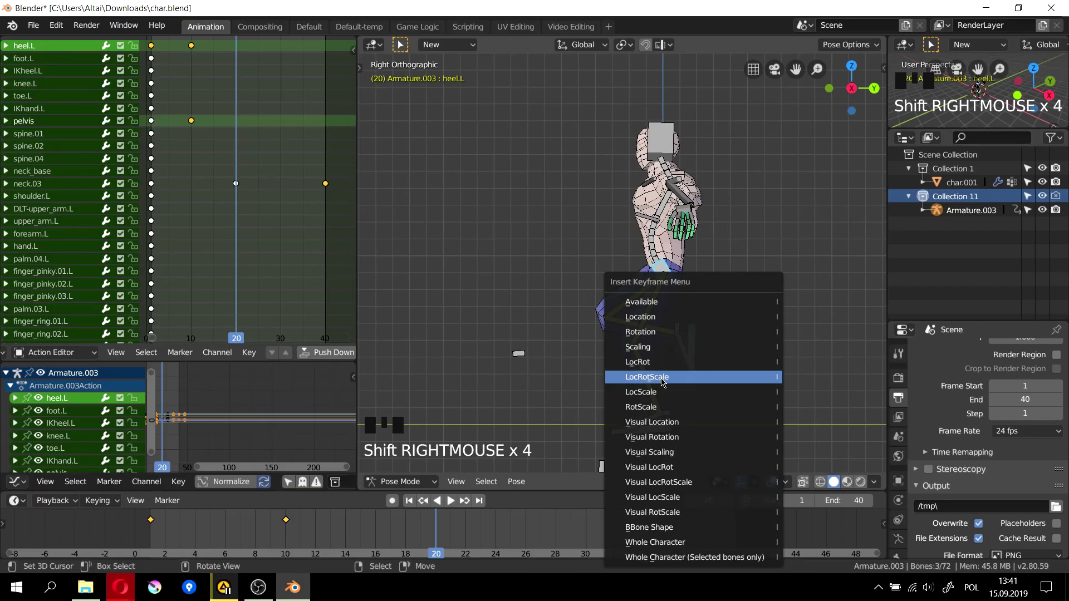
left_click(647, 377)
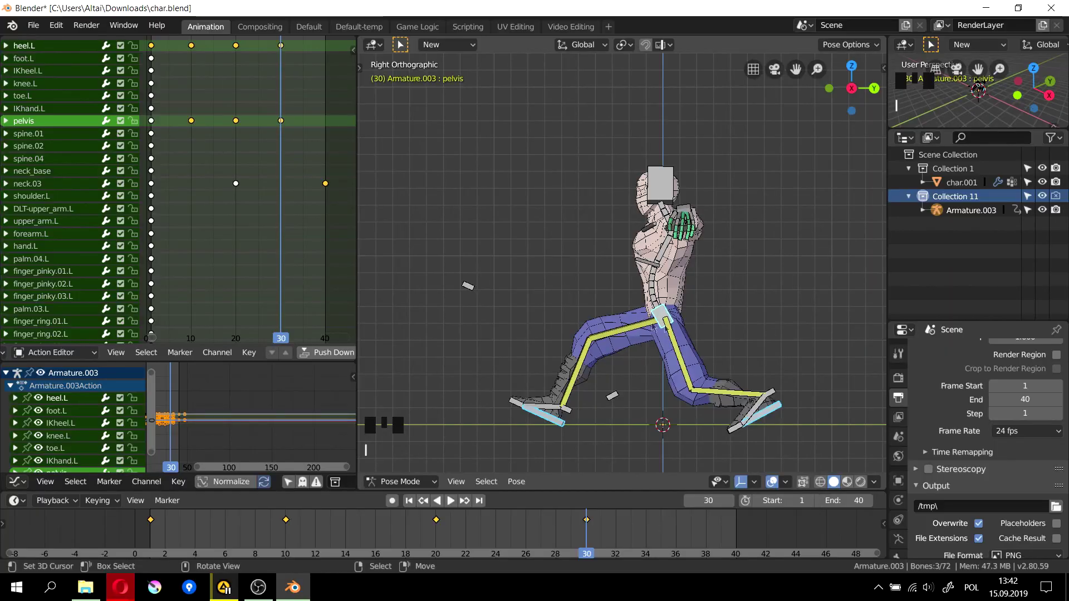
Copy the frame 1 keyframes of all armature bones to frame 40 to close the loop.
middle_click_drag(641, 311, 674, 315)
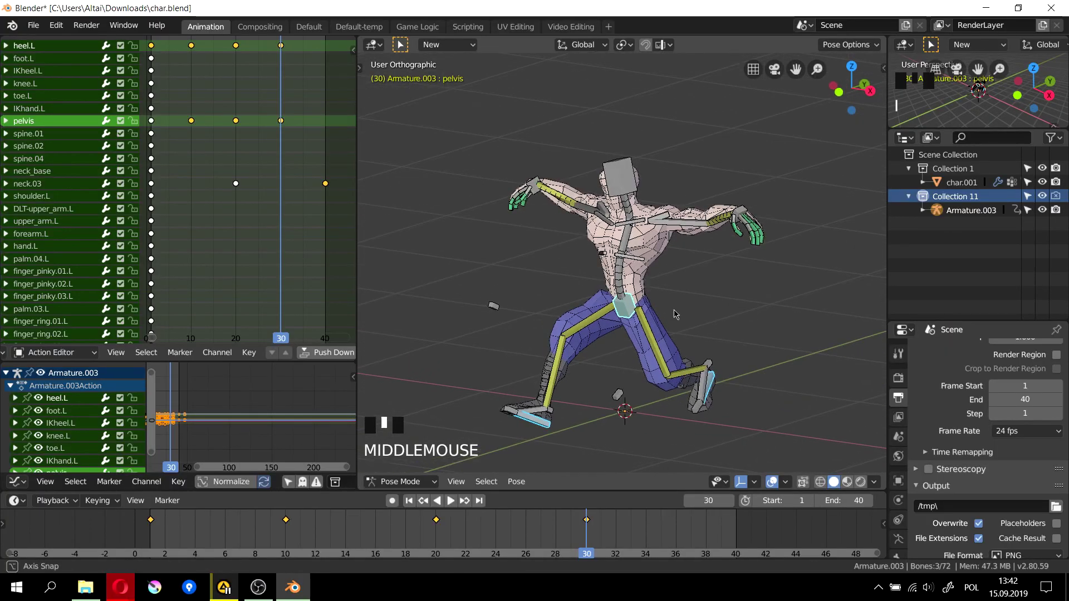
left_click_drag(206, 263, 173, 43)
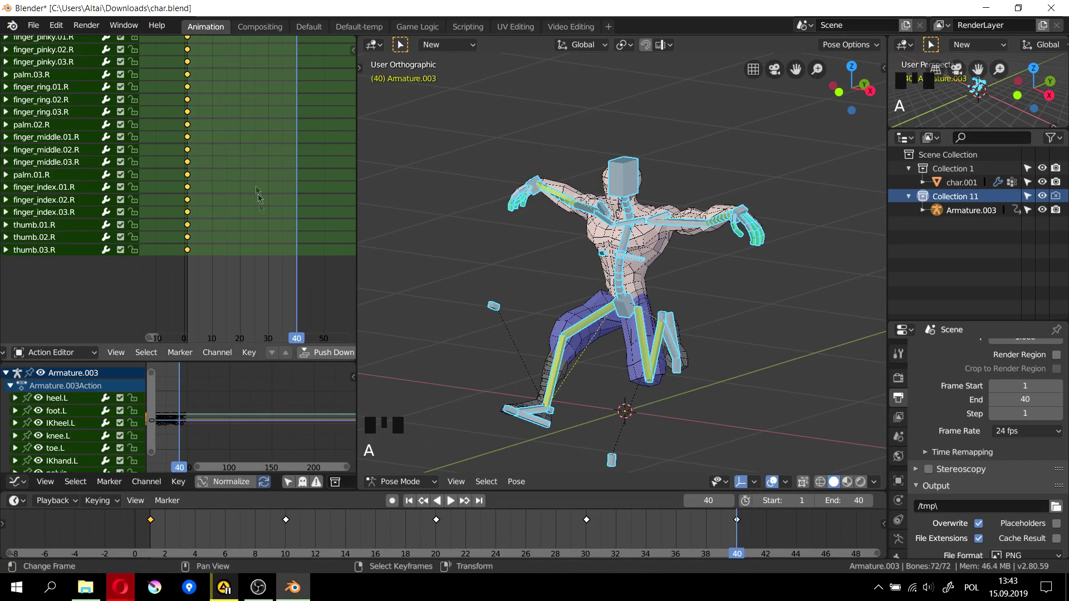
key("Home")
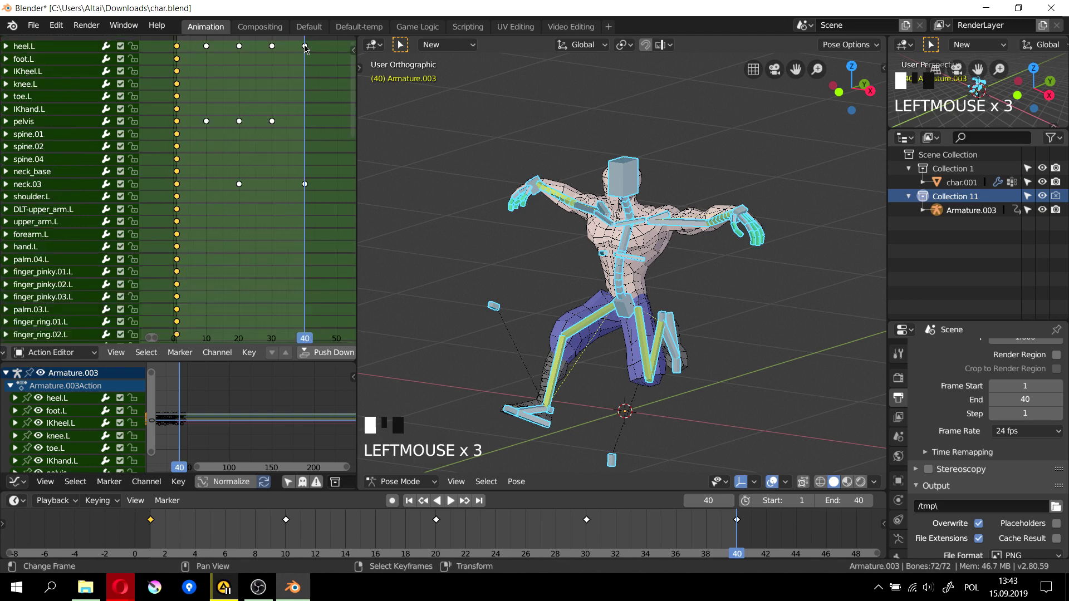
key("ctrl+v")
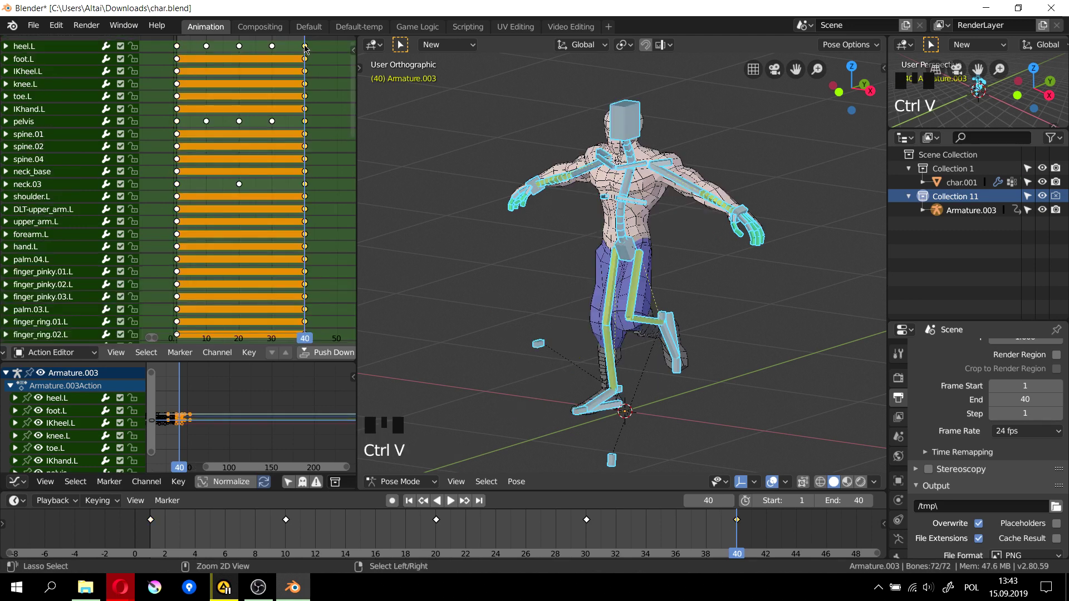
Play the full leg and pelvis animation, inspect it from the front and at an angle, and stop the playback.
left_click(173, 82)
key("space")
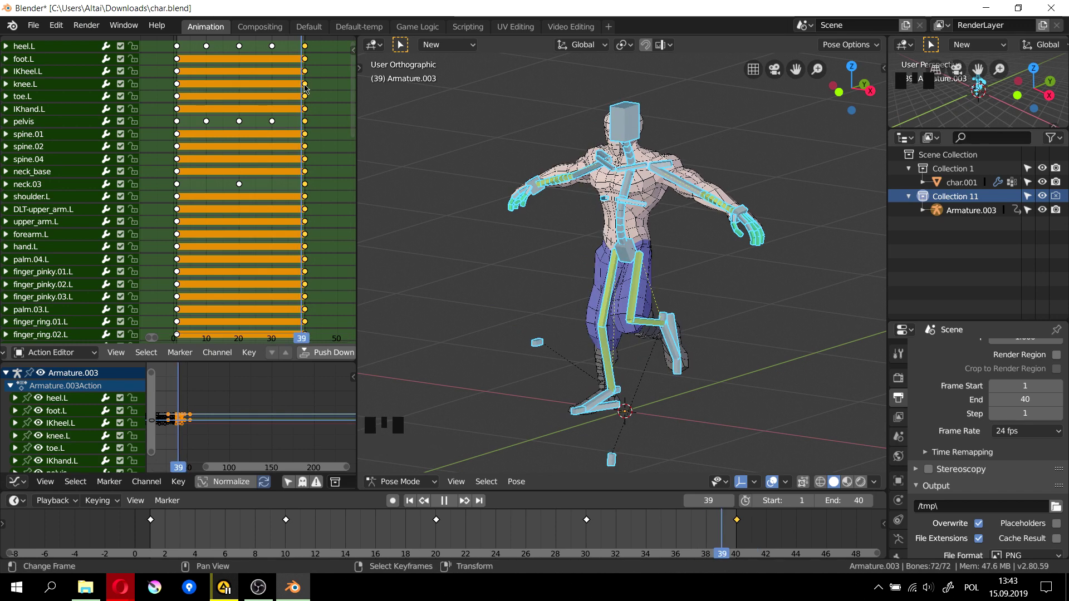
key("space")
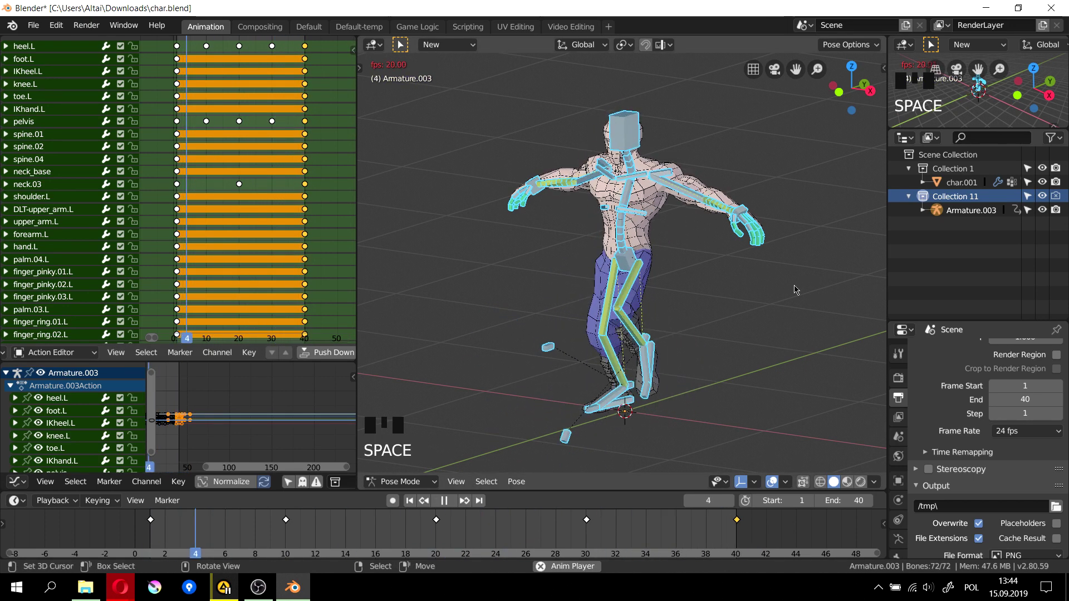
key("KP_4")
key("KP_4")
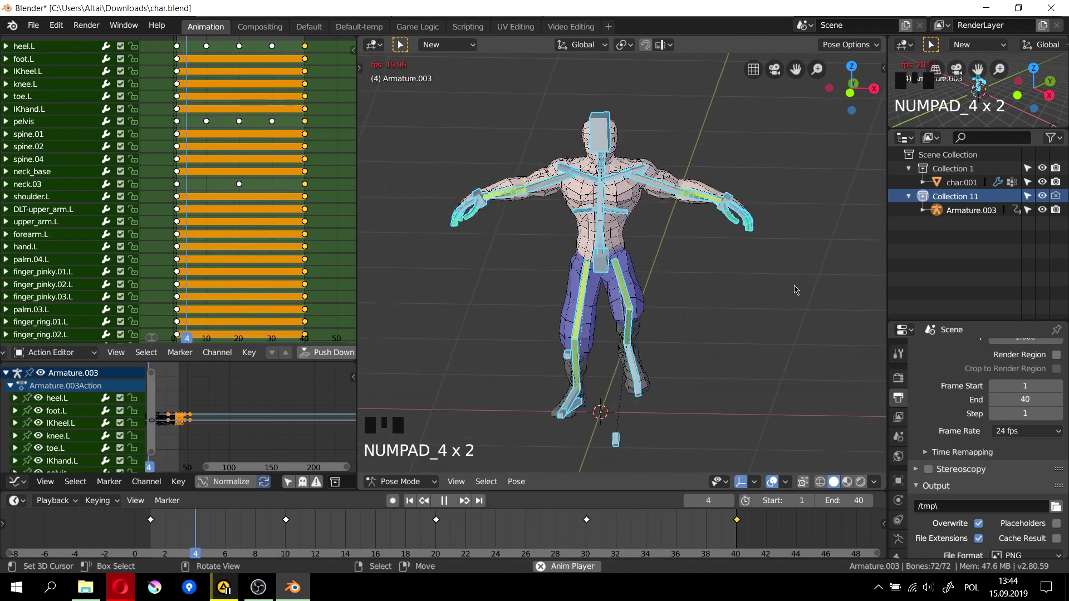
key("KP_1")
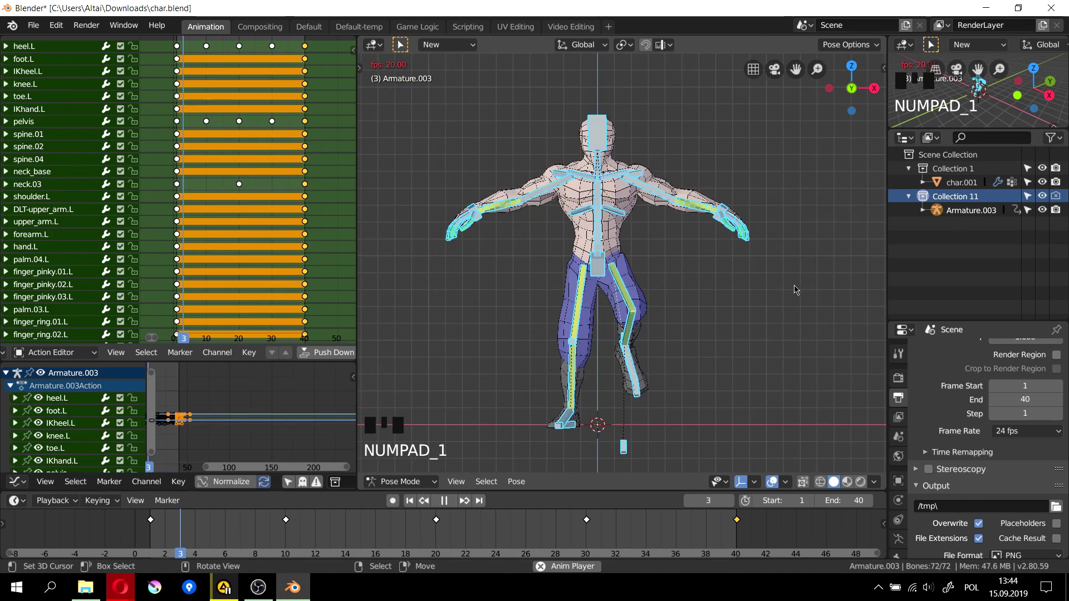
key("KP_6")
key("KP_6")
key("KP_6")
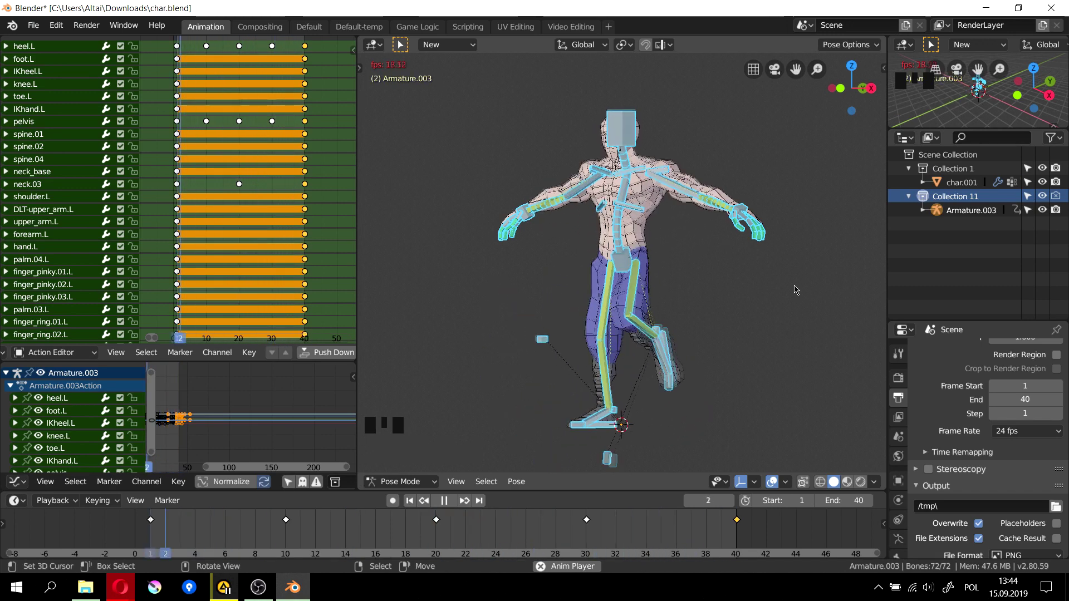
key("space")
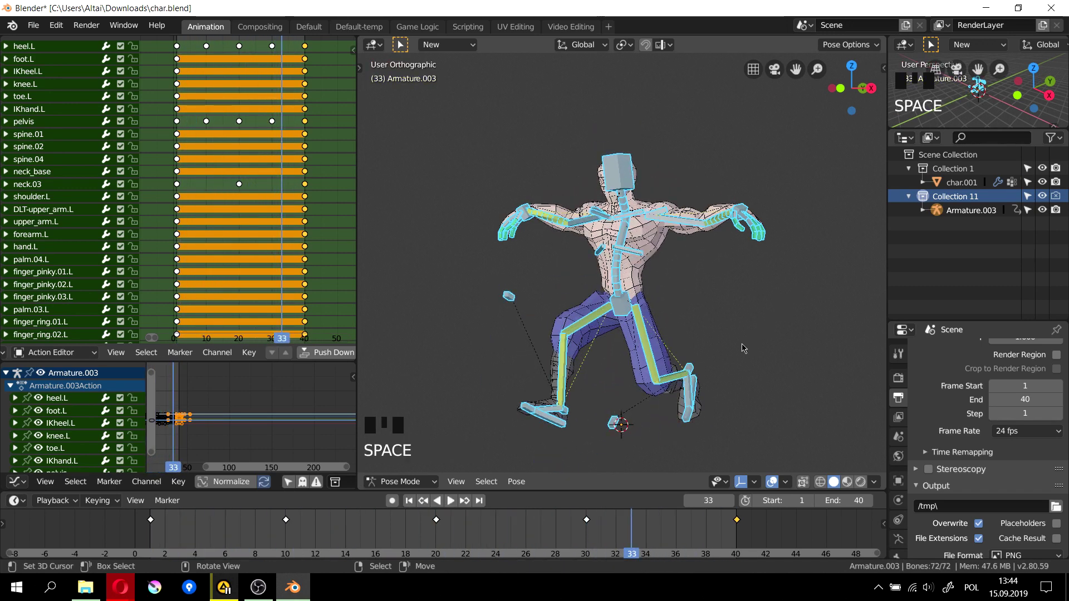